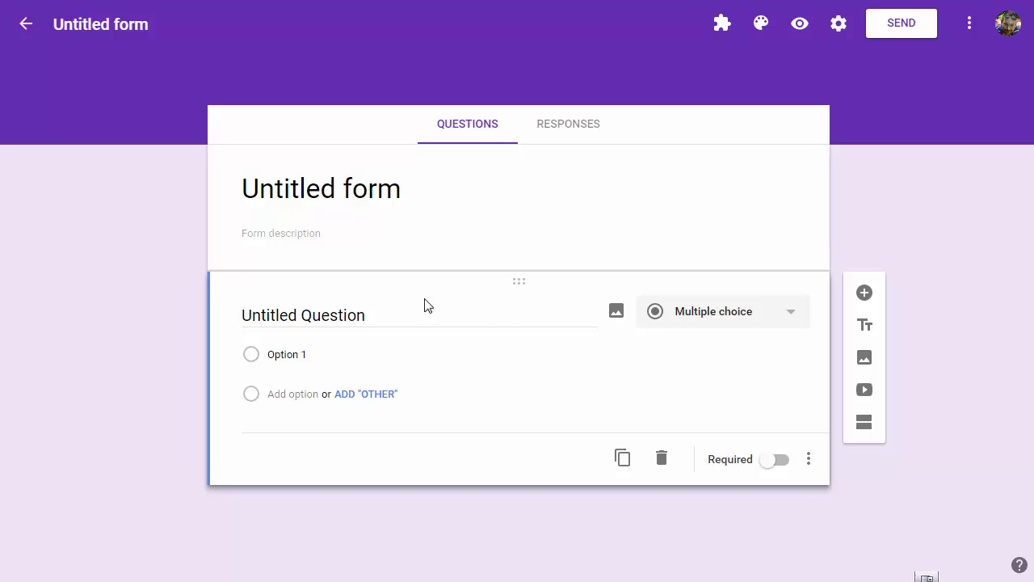
Replace the 'Untitled form' title with 'Frog Growth', leaving the question type unchanged
click(784, 314)
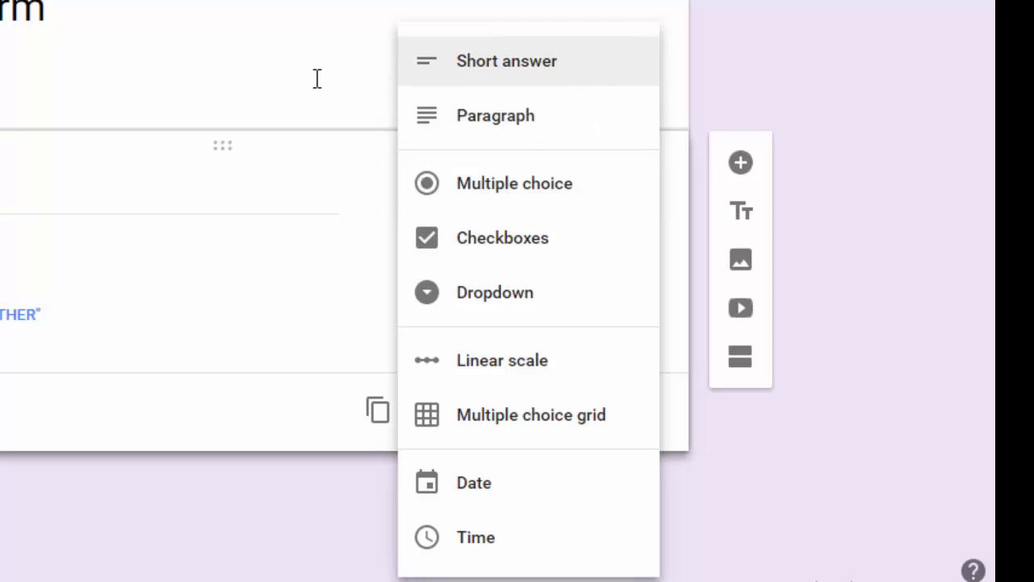
click(222, 185)
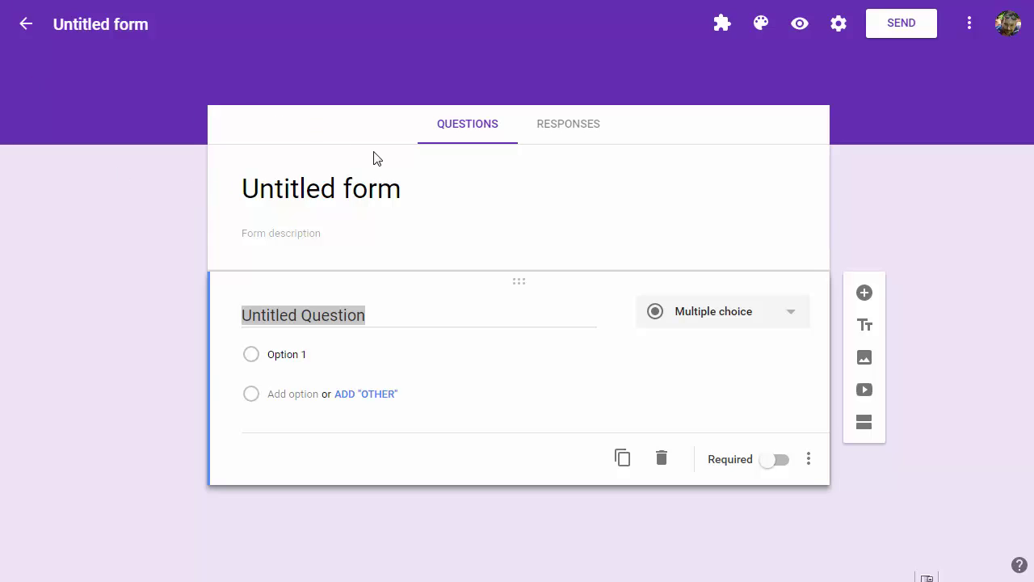
click(409, 199)
text(Frog Growth)
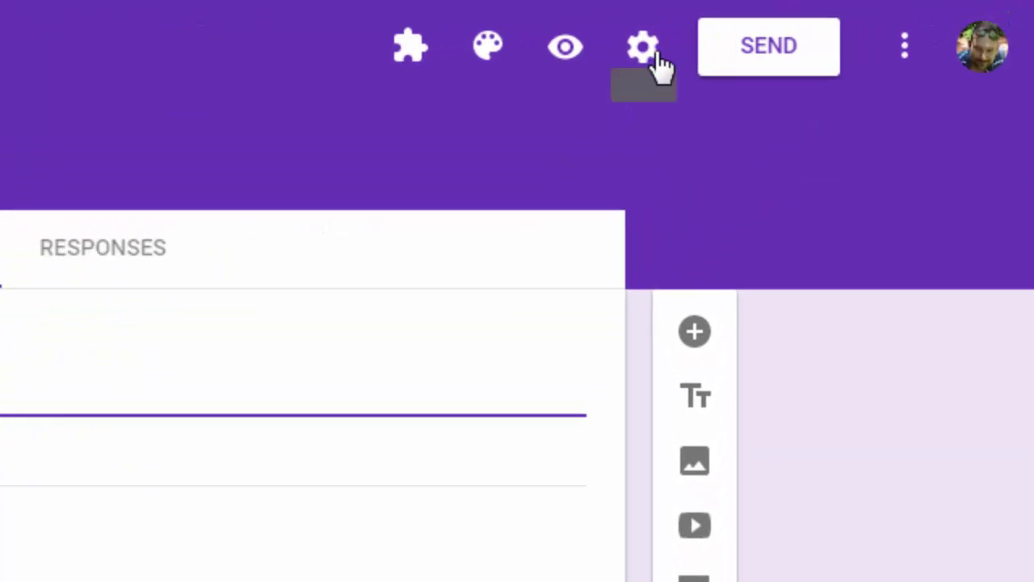
Switch on 'Make this a quiz' in the Quizzes settings and save
click(649, 58)
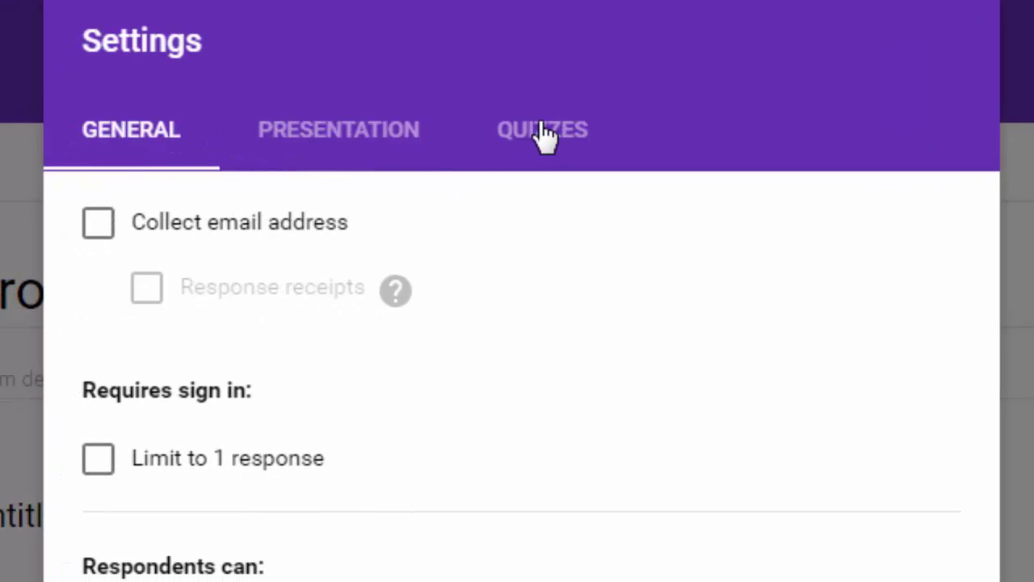
click(543, 133)
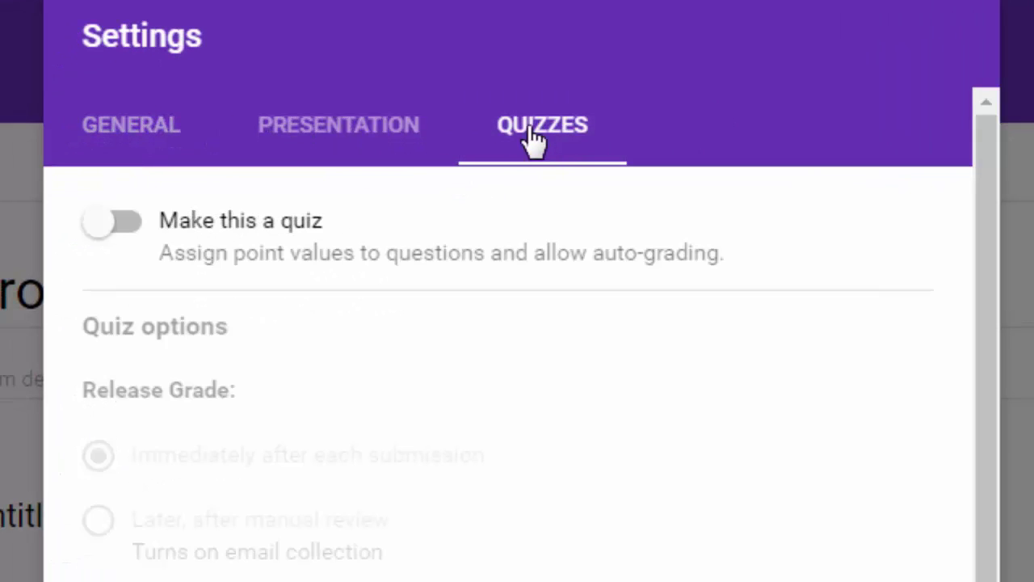
click(136, 226)
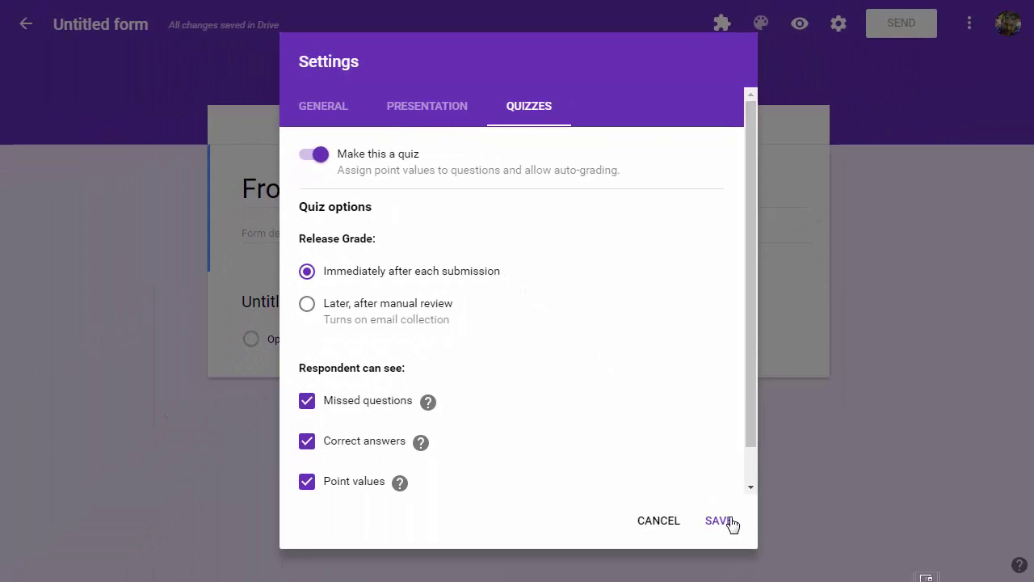
click(719, 521)
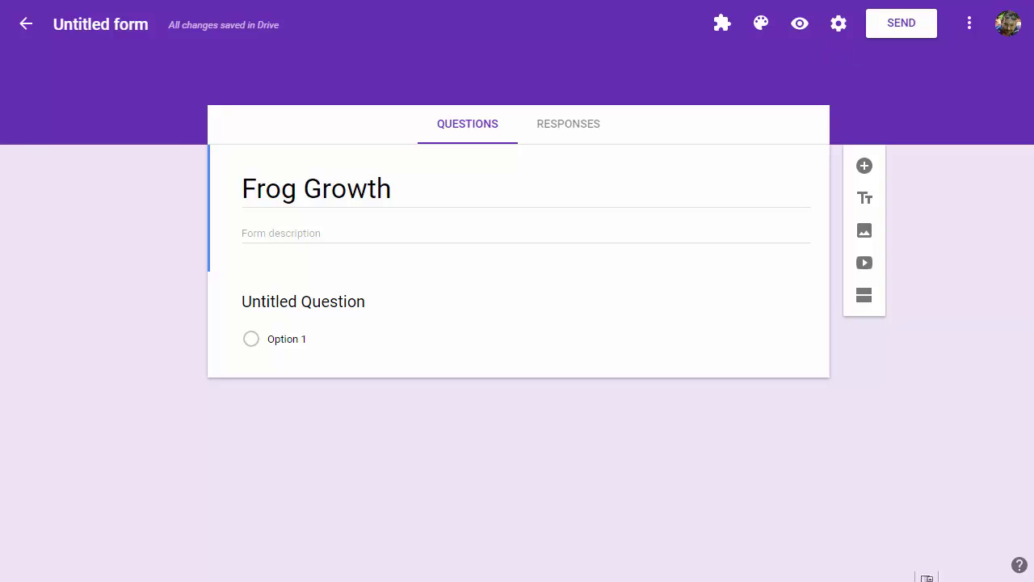
Paste the ordering instructions into the form description, then delete them again
click(348, 232)
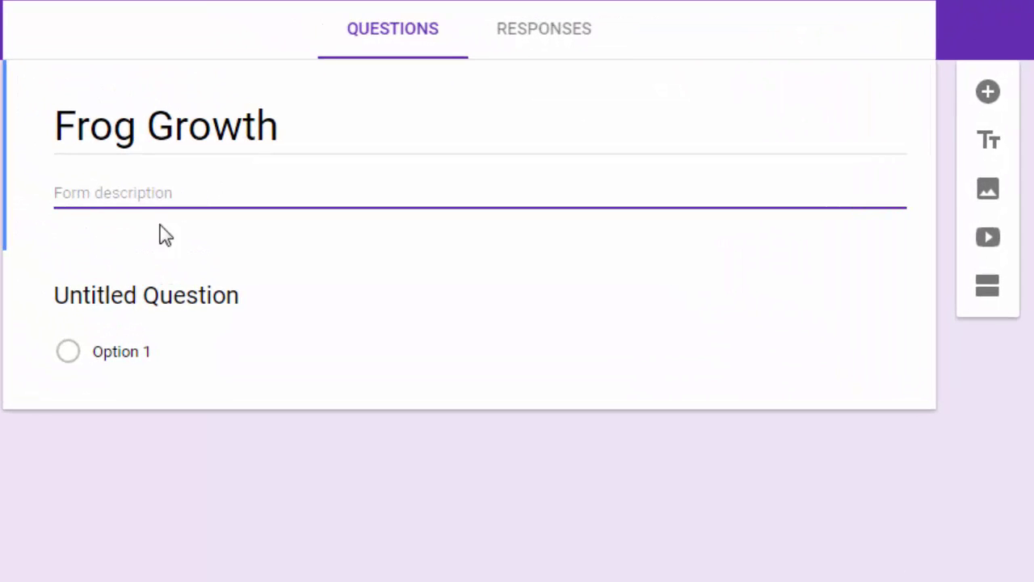
text(The items below are in random order. Select the correct position (1st, 2nd, 3rd, etc) for each item to order them from youngest to oldest.)
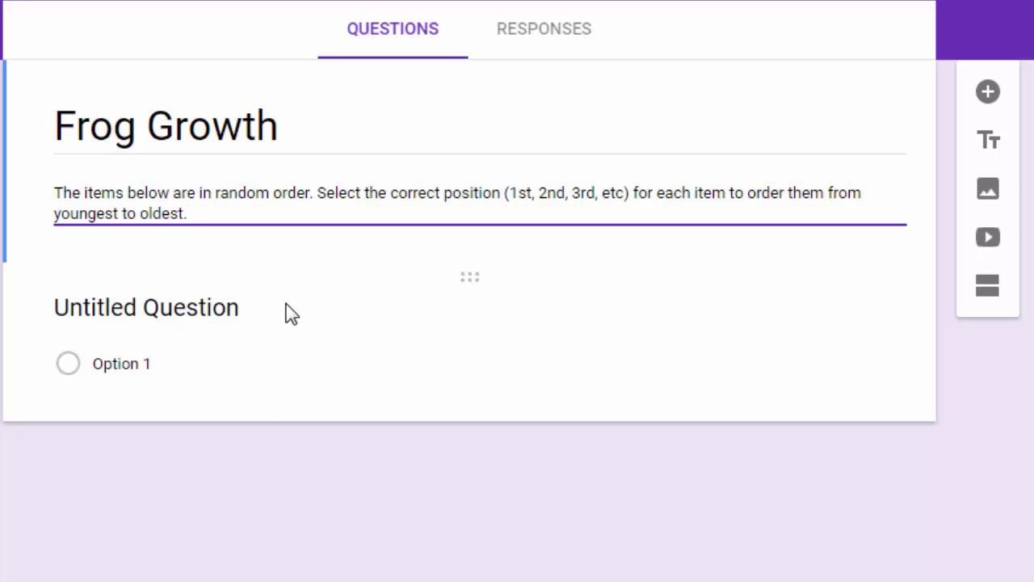
drag(63, 194, 187, 214)
key(ctrl+c)
key(BackSpace)
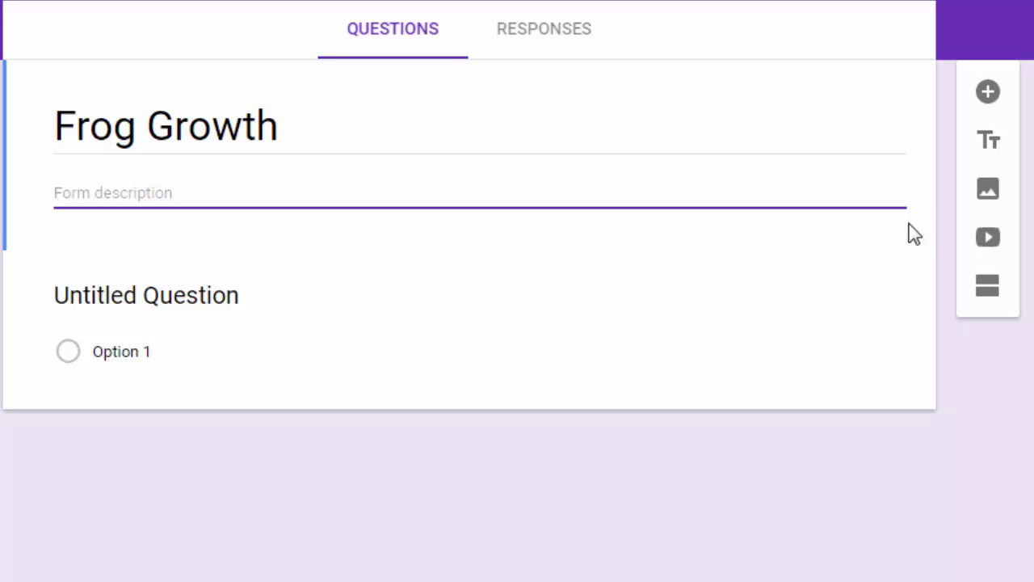
Add a 'Directions' title-and-description block holding the youngest-to-oldest ordering instructions
click(988, 151)
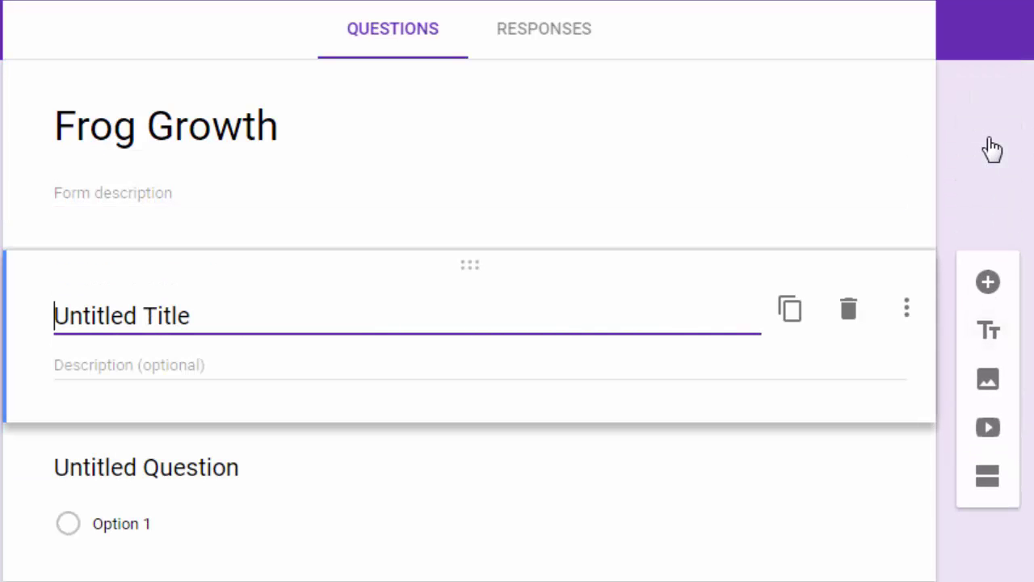
click(200, 366)
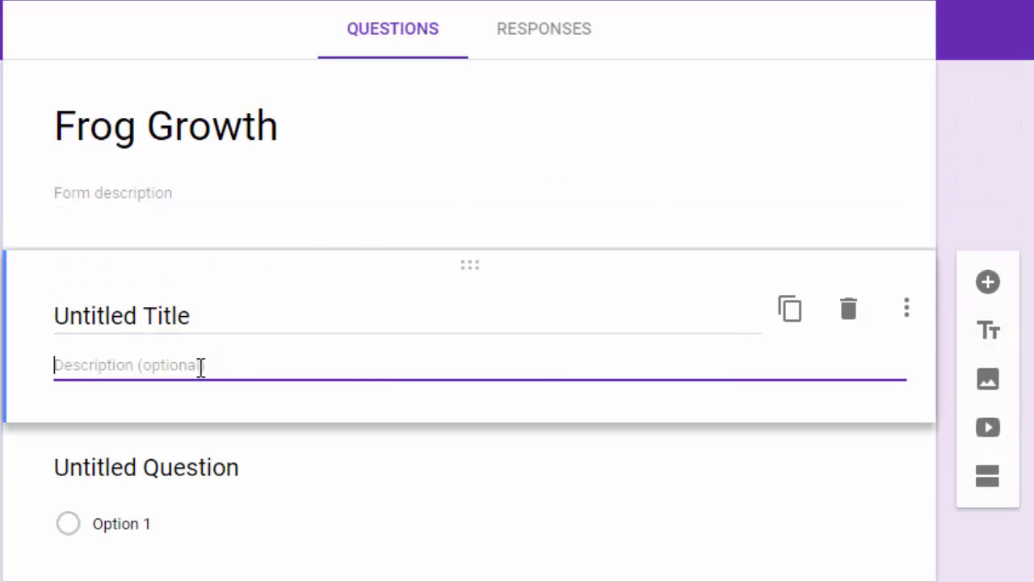
key(ctrl+v)
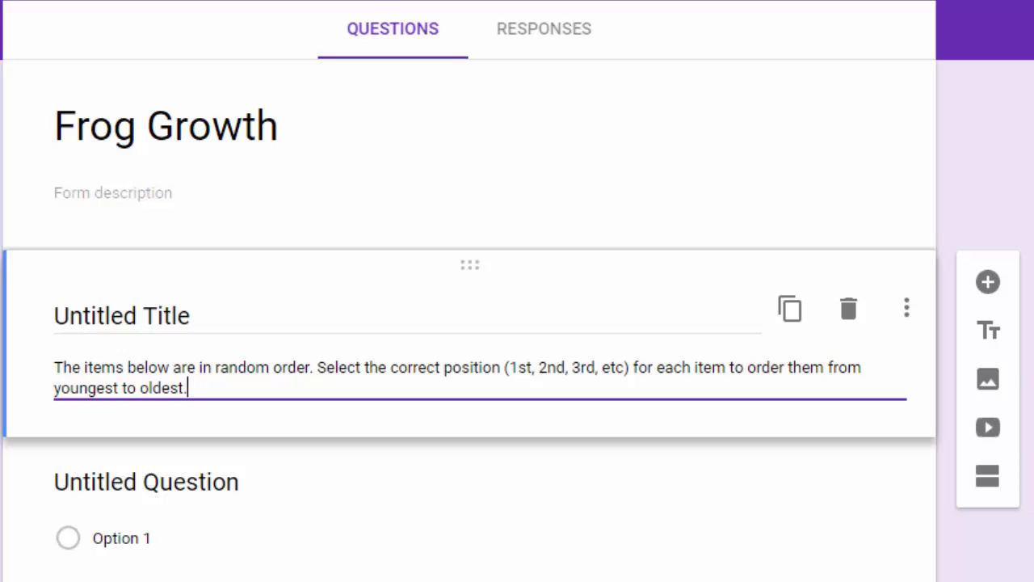
click(239, 323)
text(Directions)
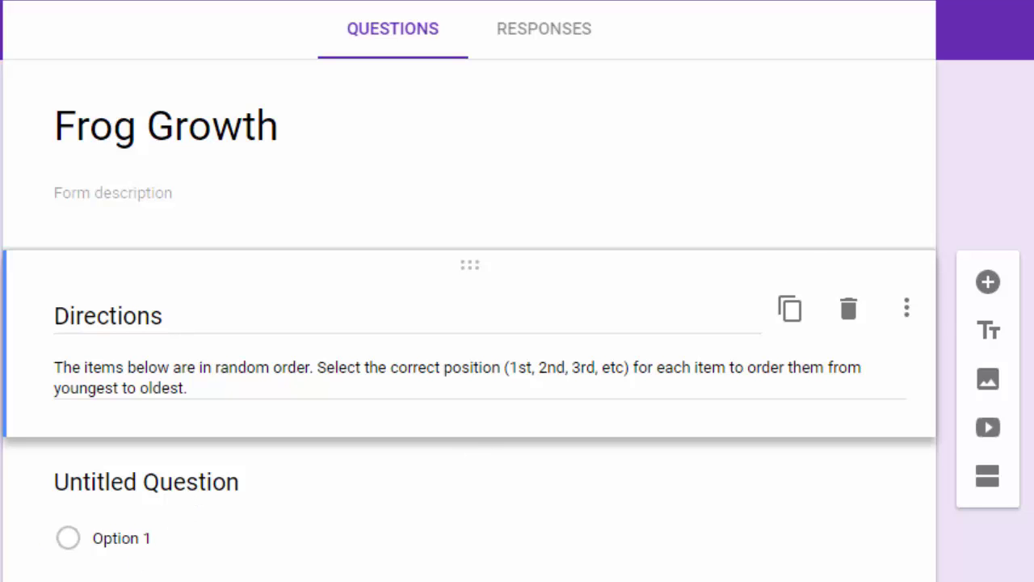
Title the first question 'Frog Eggs' and make it a Dropdown
click(255, 489)
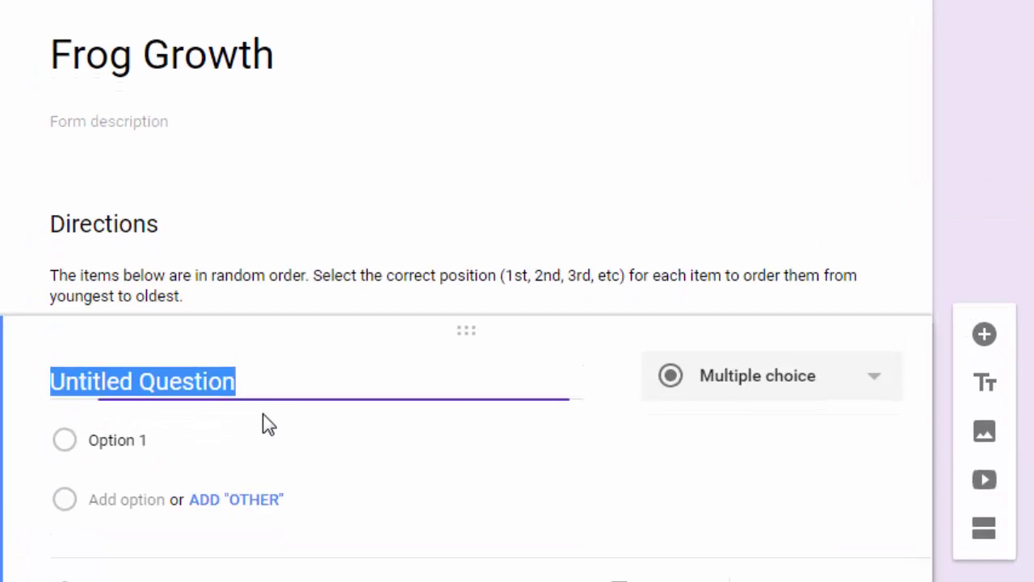
text(Frog Eggs)
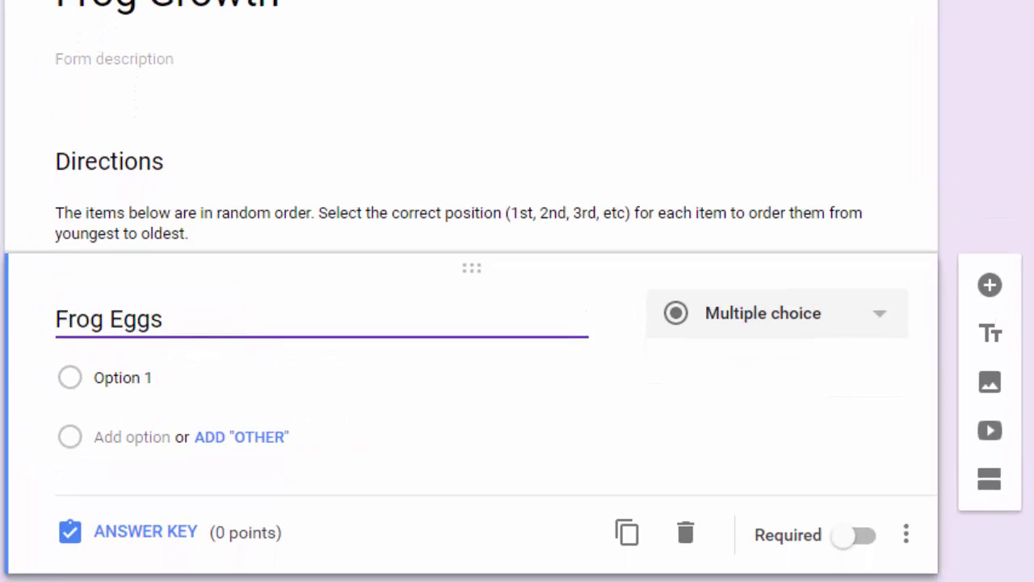
scroll(471, 323, down, 1)
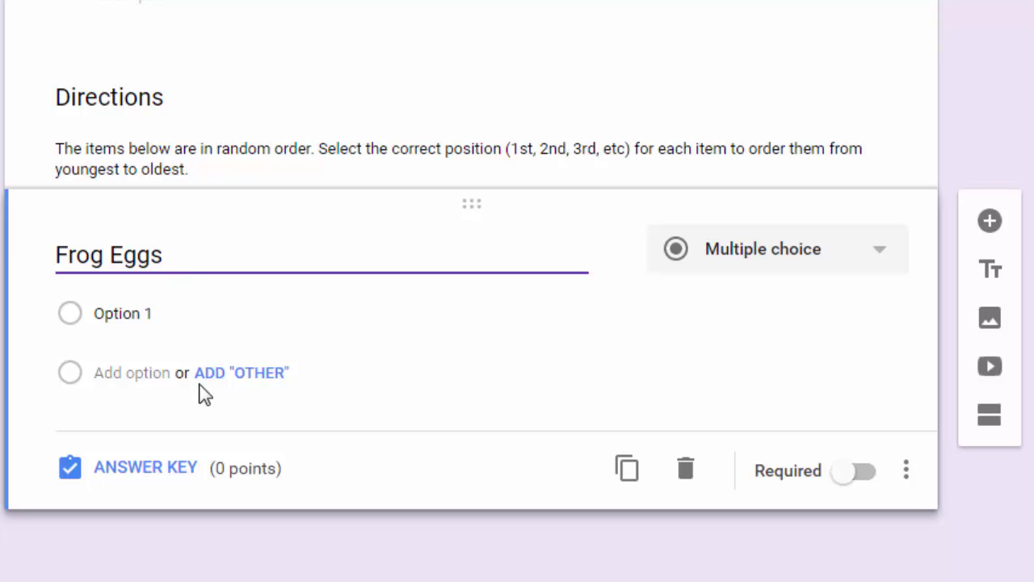
click(751, 257)
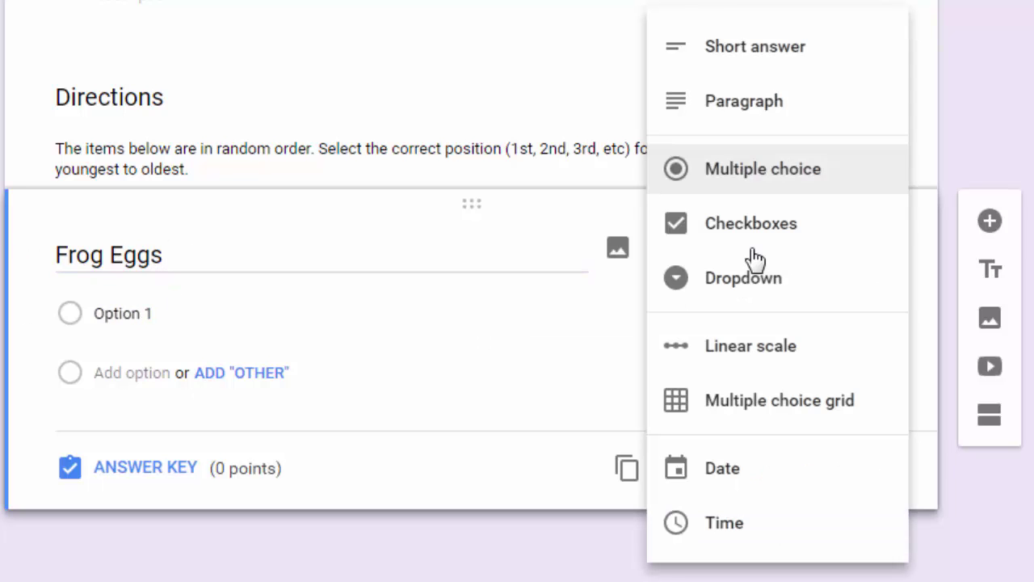
click(780, 290)
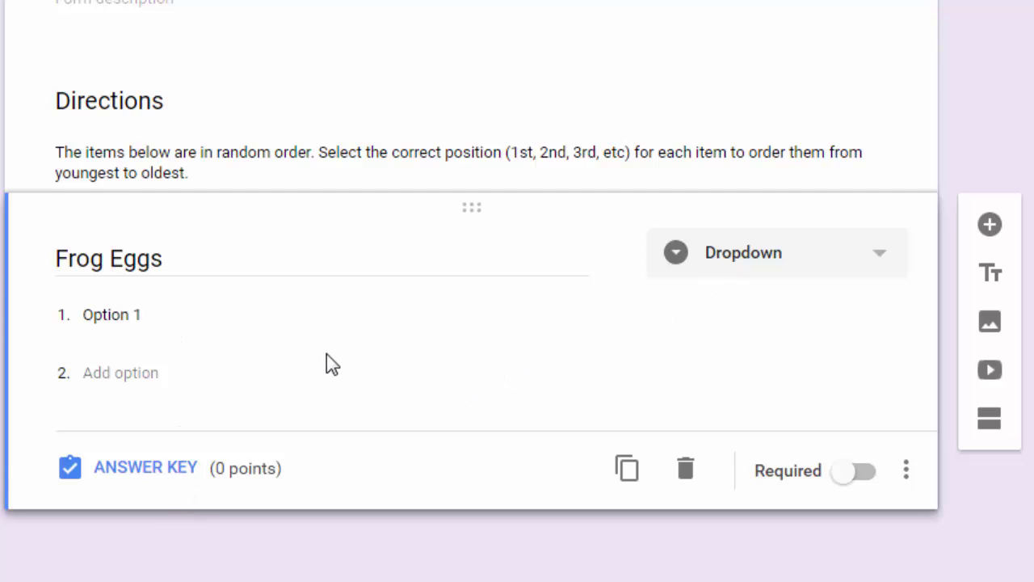
Give the dropdown the options 1st, 2nd, 3rd and 4th
click(174, 318)
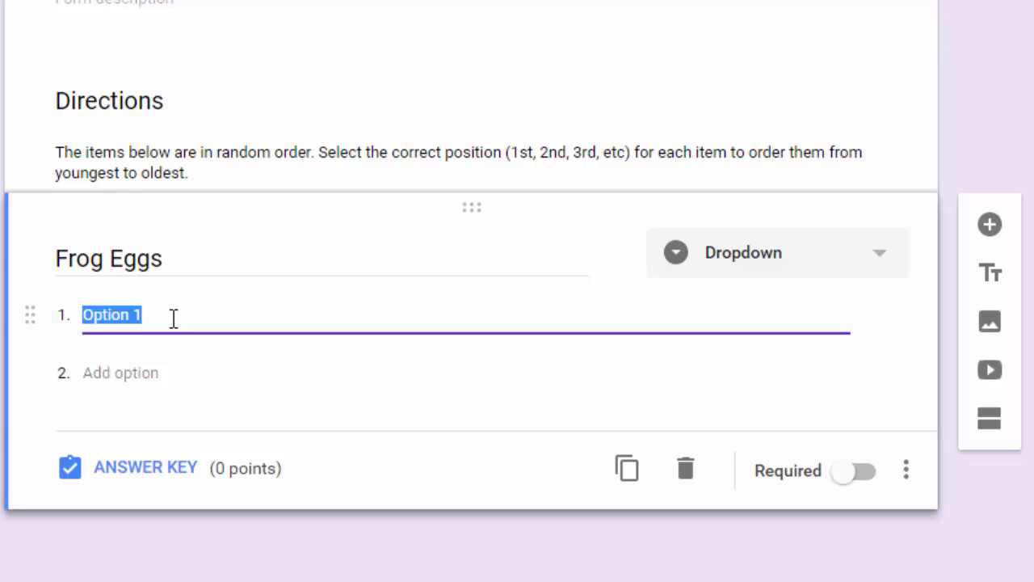
text(1st)
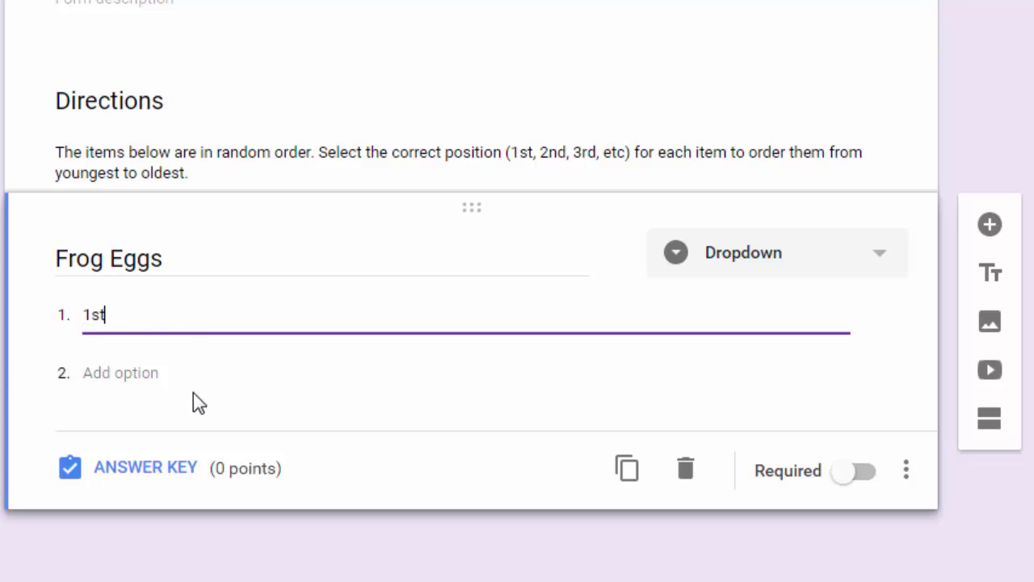
click(126, 373)
text(2)
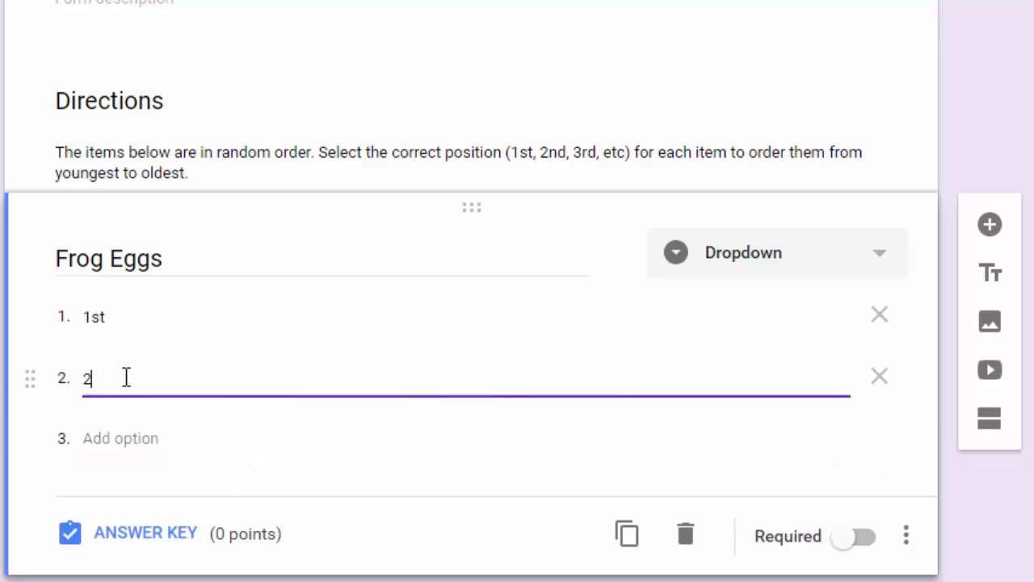
text(nd)
click(127, 438)
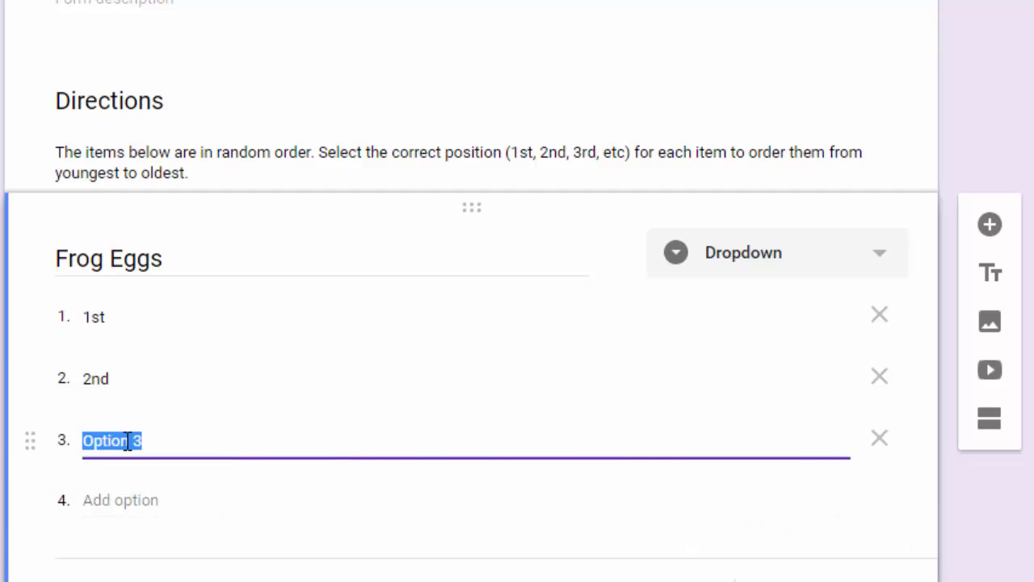
text(3rd)
click(121, 498)
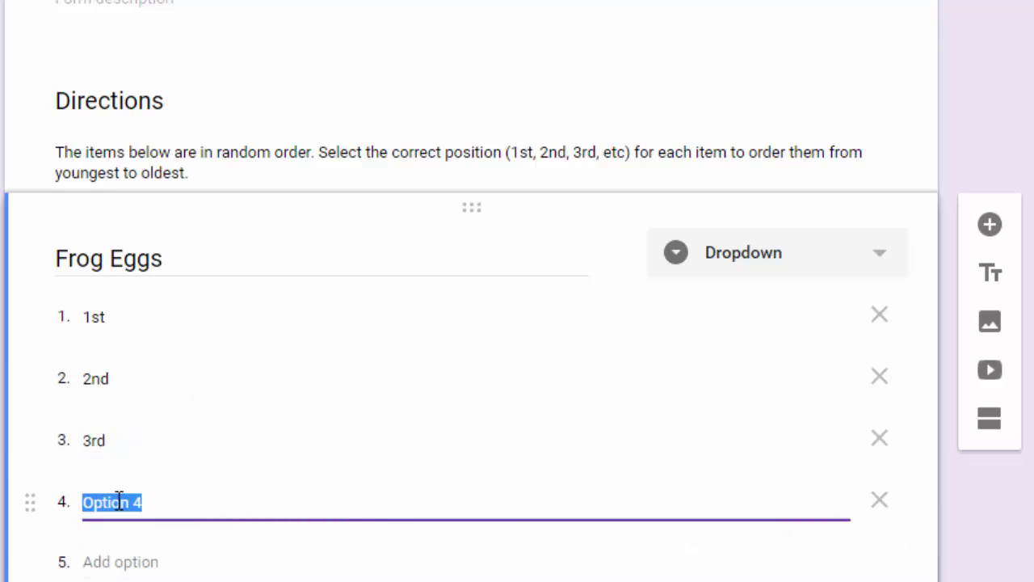
text(4th)
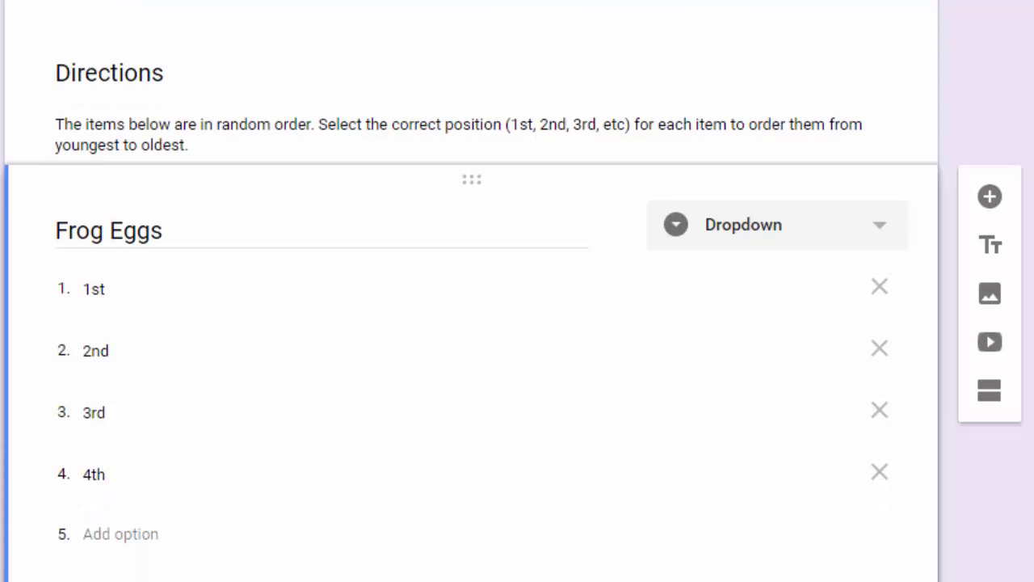
scroll(102, 363, down, 2)
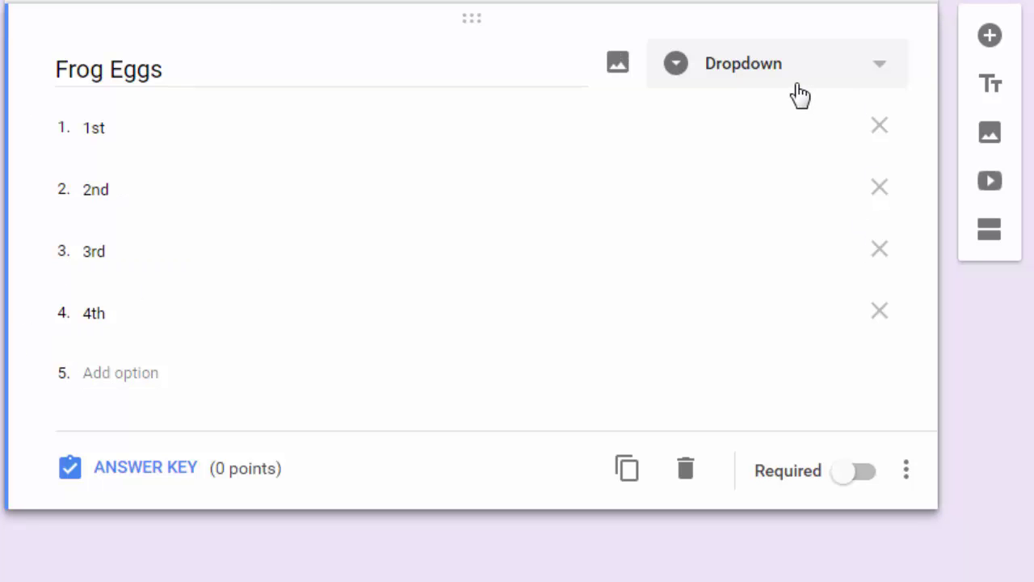
Mark 1st as Frog Eggs' correct answer worth 1 point, then return to editing
click(143, 468)
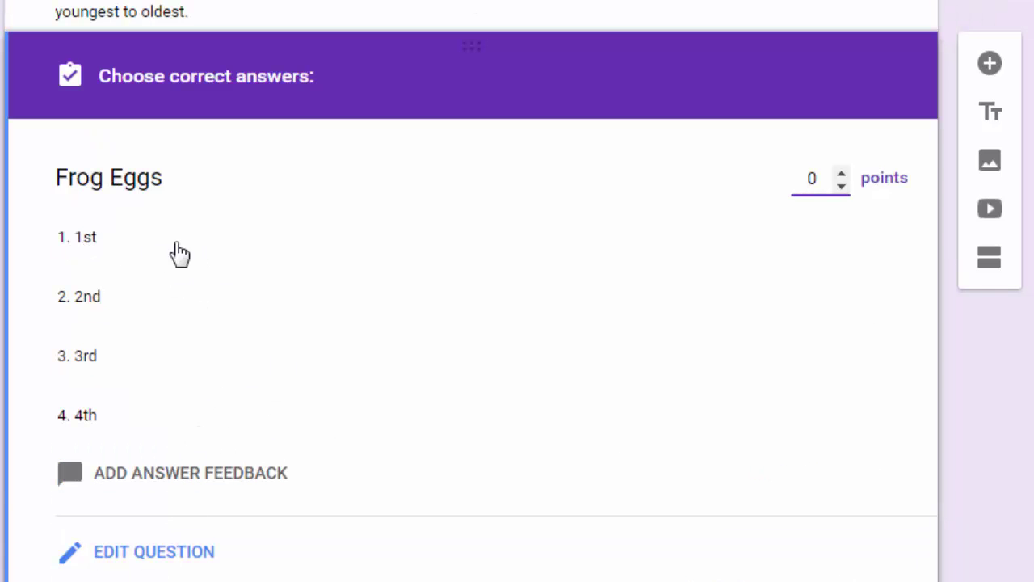
click(129, 260)
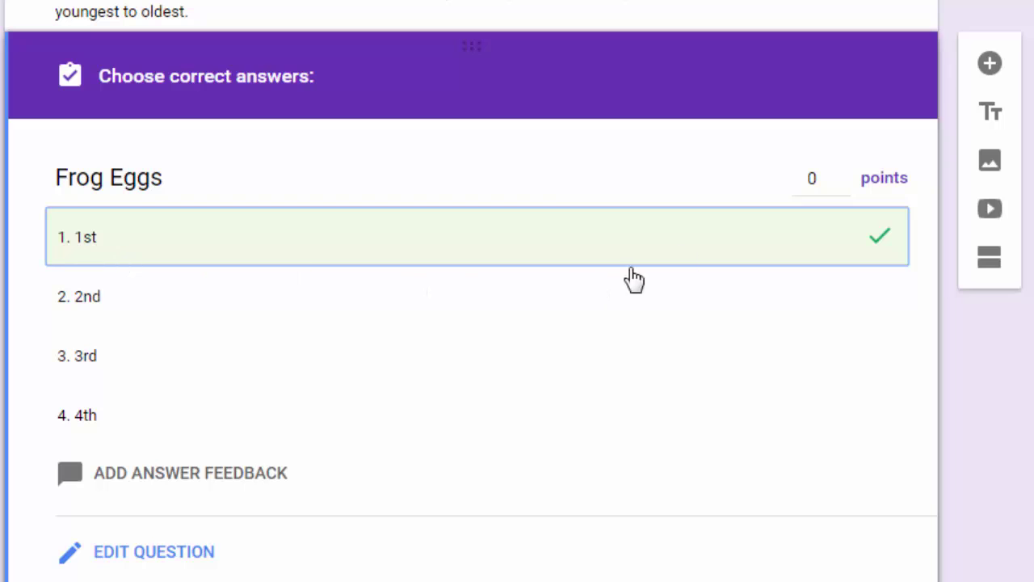
click(841, 175)
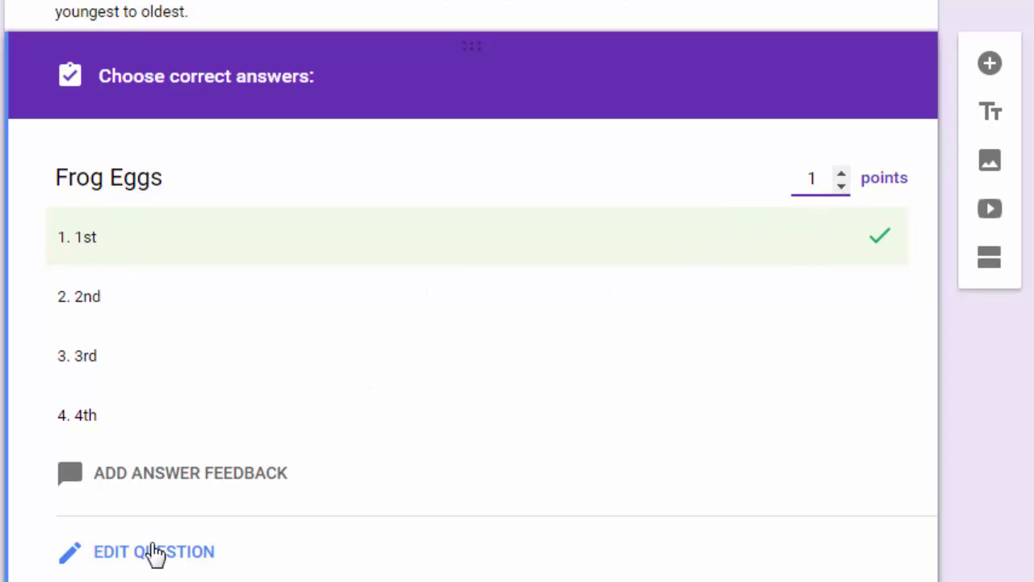
click(152, 555)
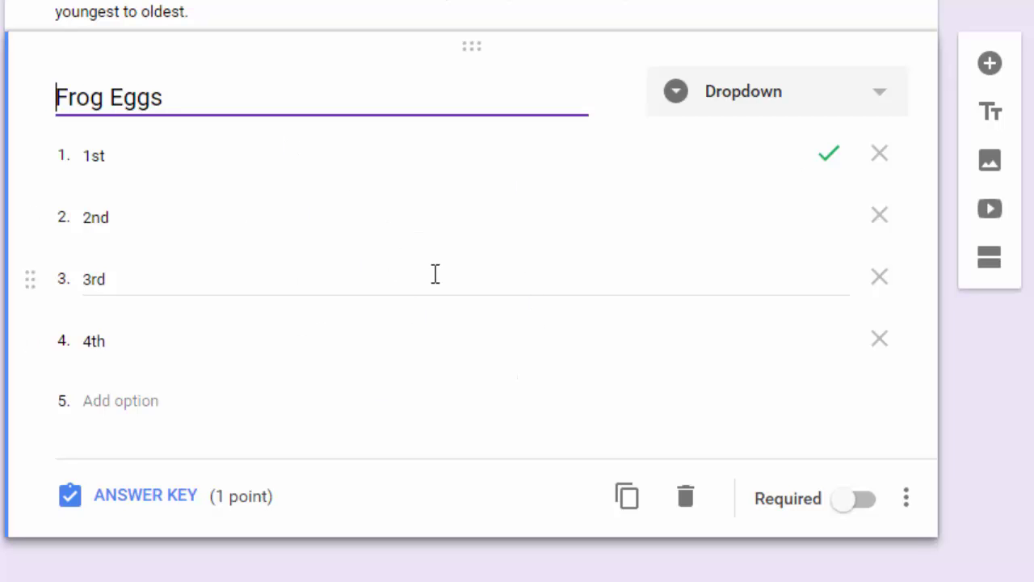
mouse_move(540, 103)
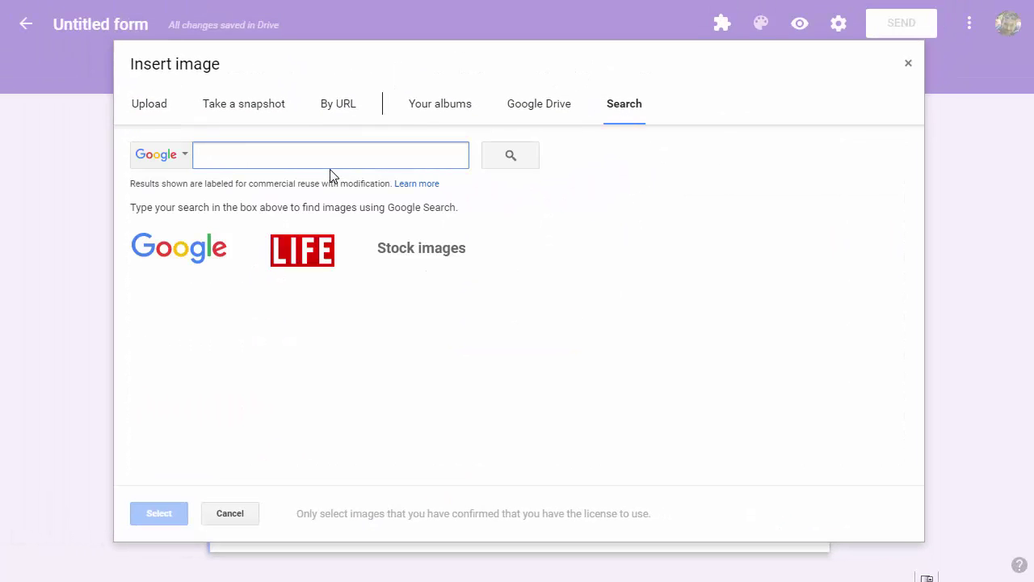
Insert the first 'frog eggs' image search result into the Frog Eggs question
text(frog eggs)
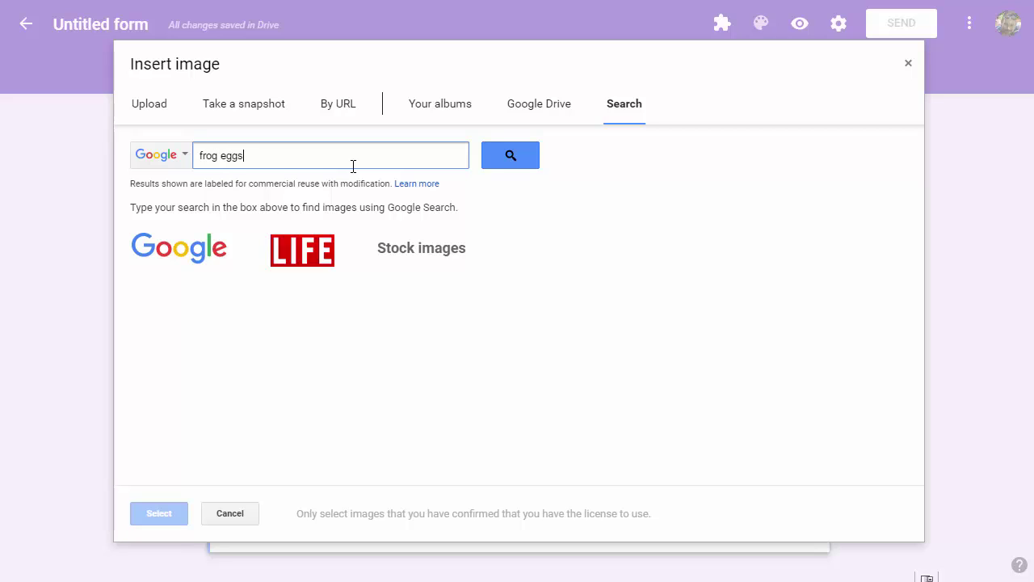
key(Return)
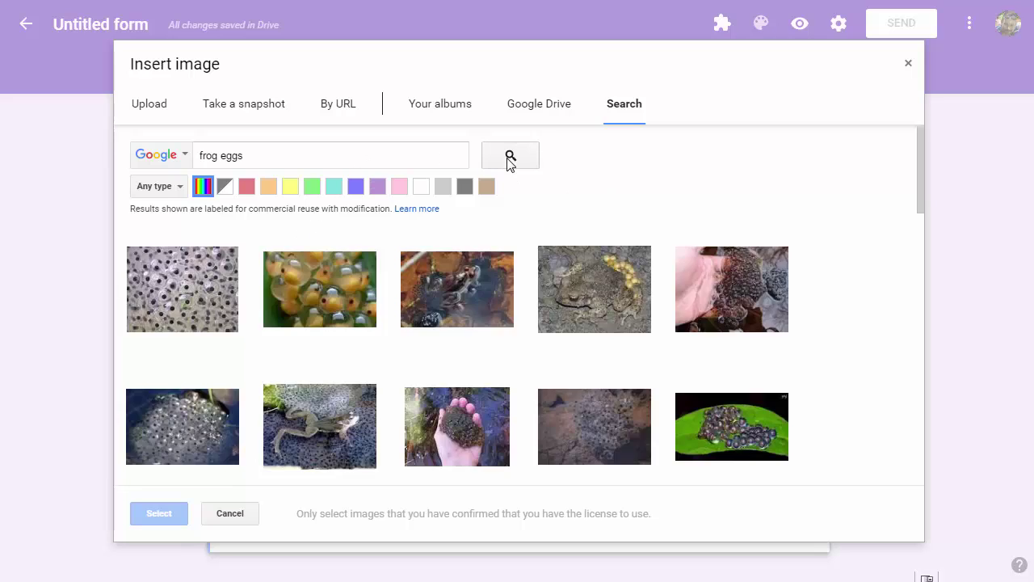
click(235, 317)
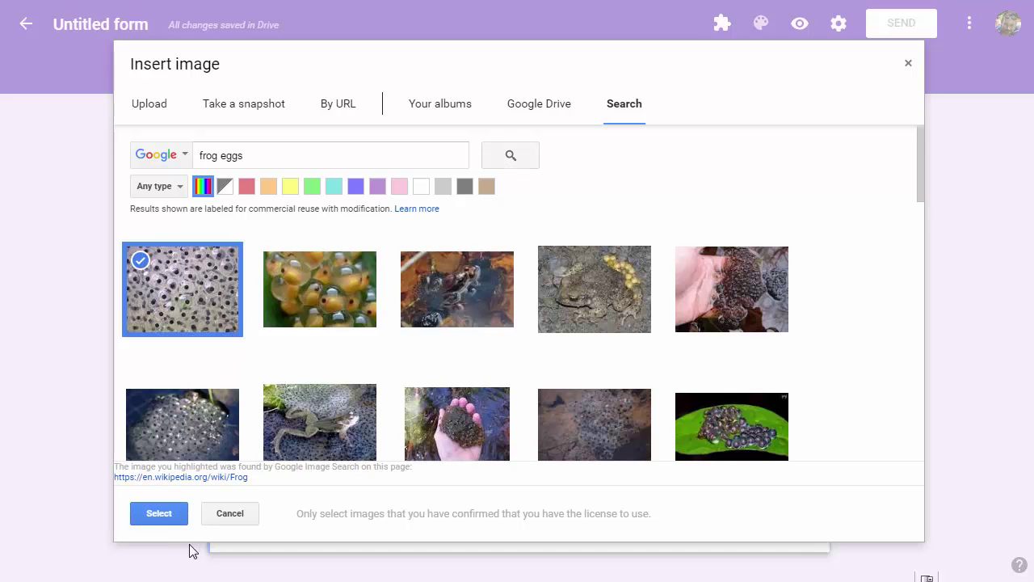
click(153, 513)
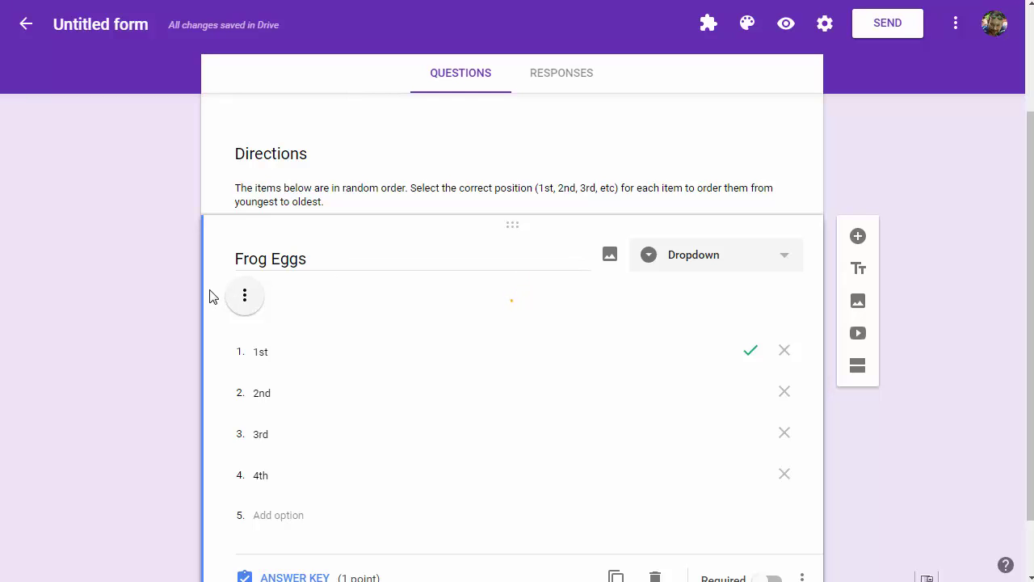
Make Frog Eggs required and duplicate it, photo included
scroll(202, 295, down, 3)
scroll(174, 305, down, 3)
scroll(173, 305, up, 6)
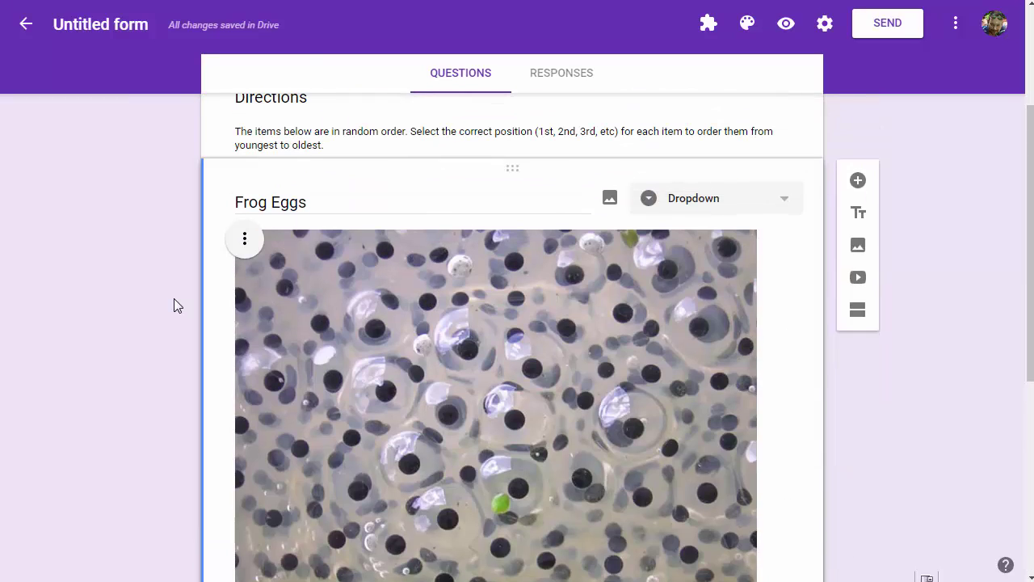
scroll(173, 299, down, 3)
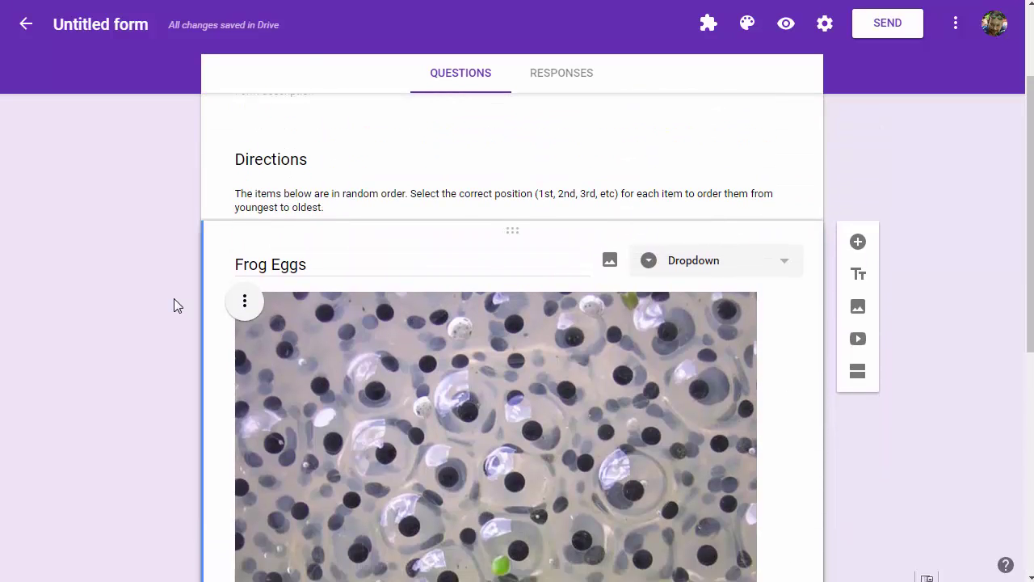
scroll(174, 299, down, 3)
scroll(173, 298, down, 2)
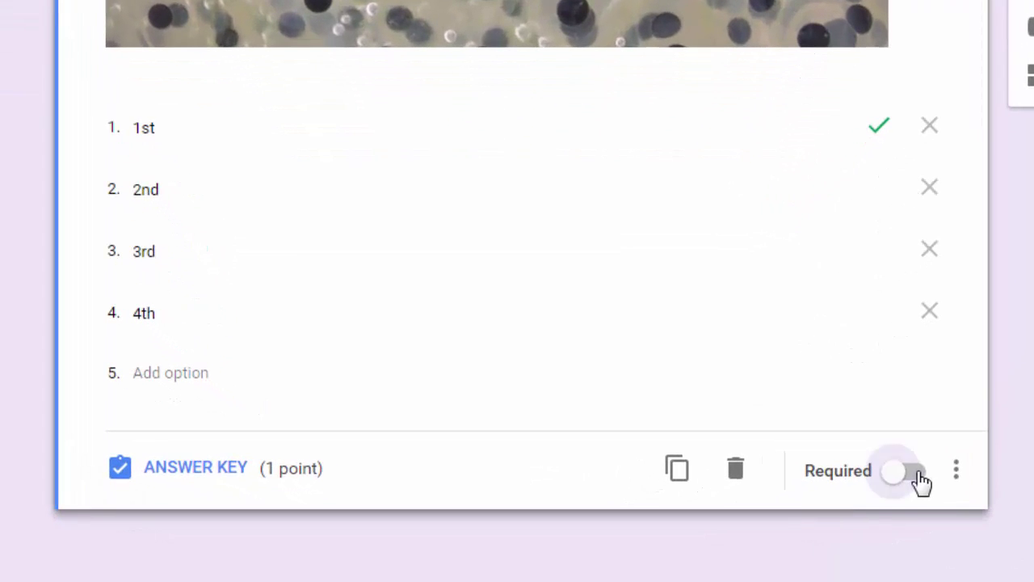
click(921, 477)
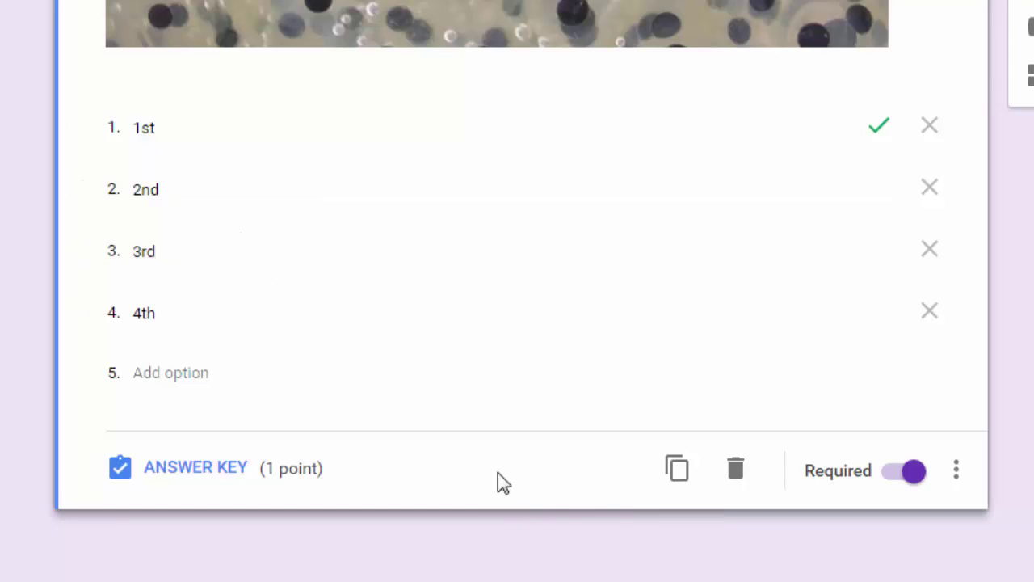
click(677, 471)
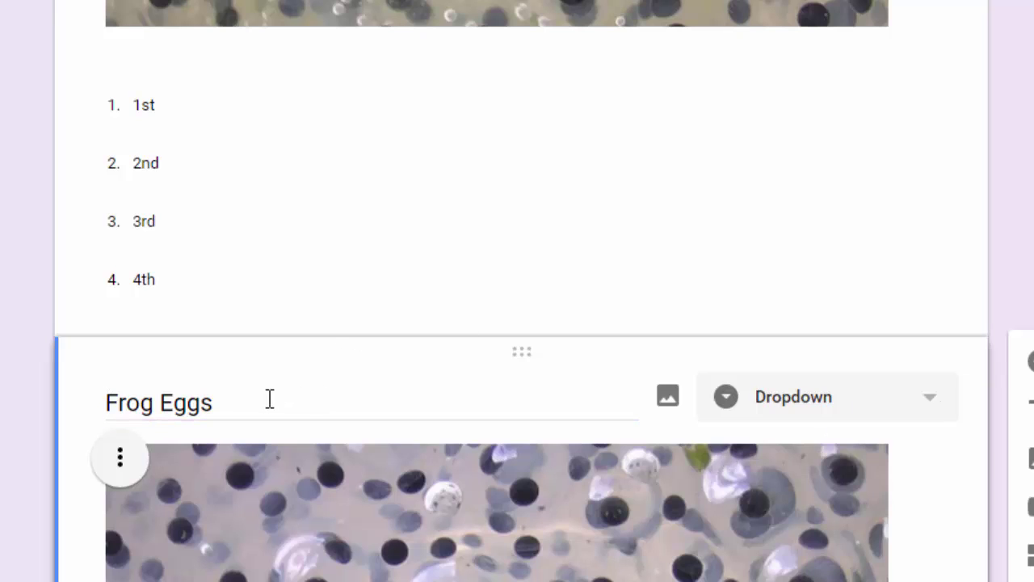
Retitle the copy 'Tadpole' and replace its photo with the first 'Tadpole' search result
drag(270, 398, 46, 392)
text(Tadpole)
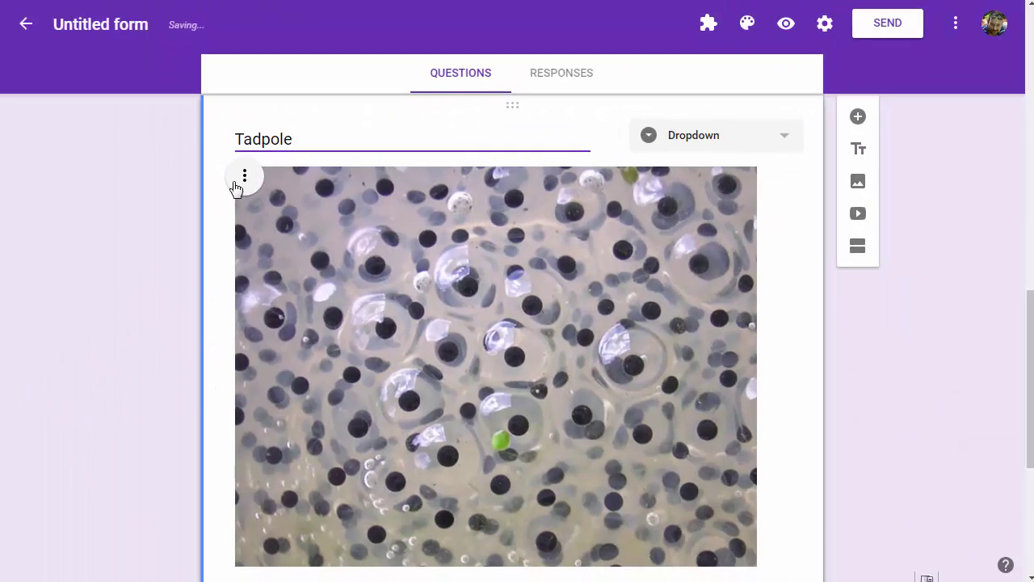
click(242, 177)
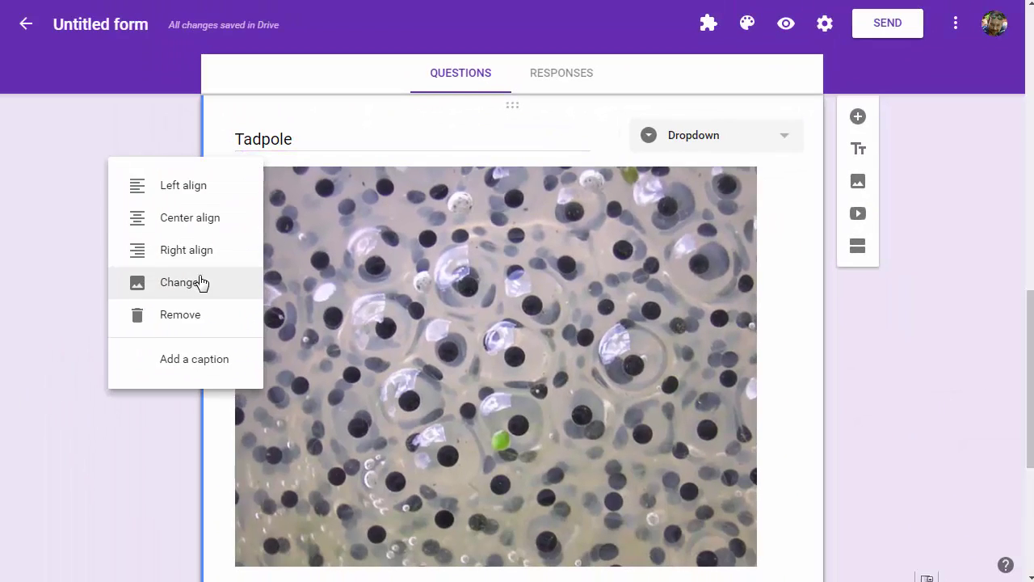
click(252, 272)
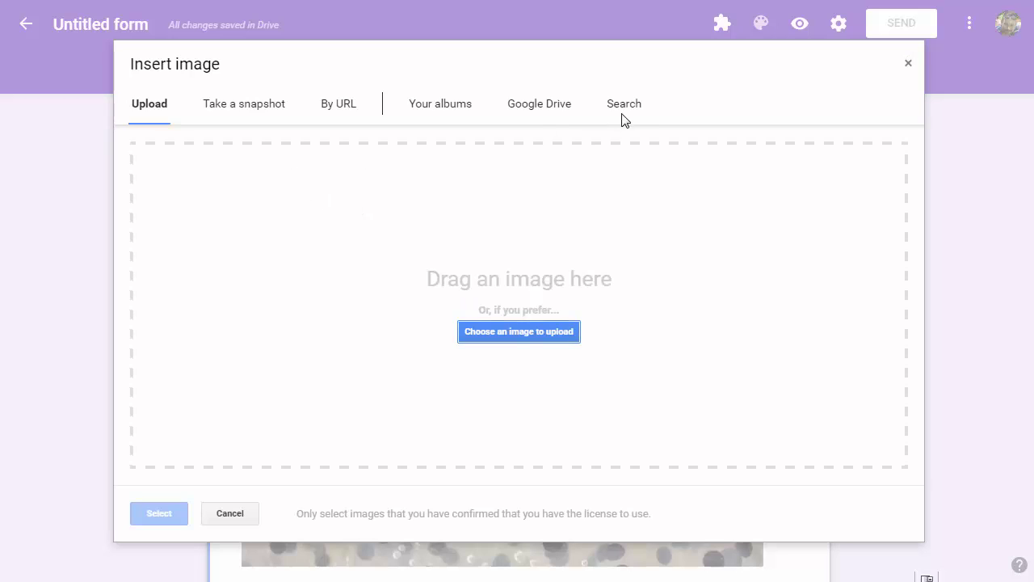
click(624, 105)
text(Tadpole)
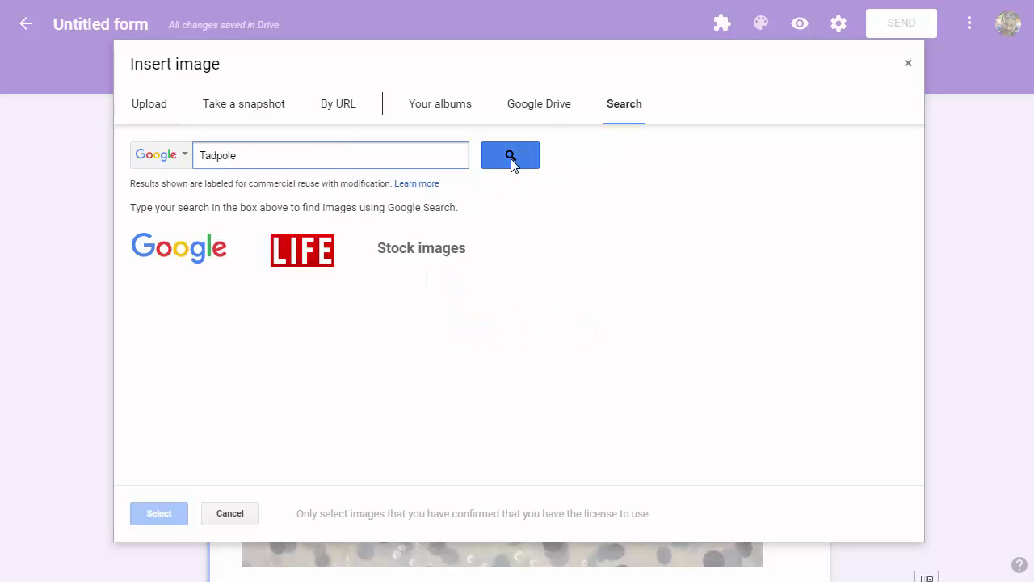
click(512, 158)
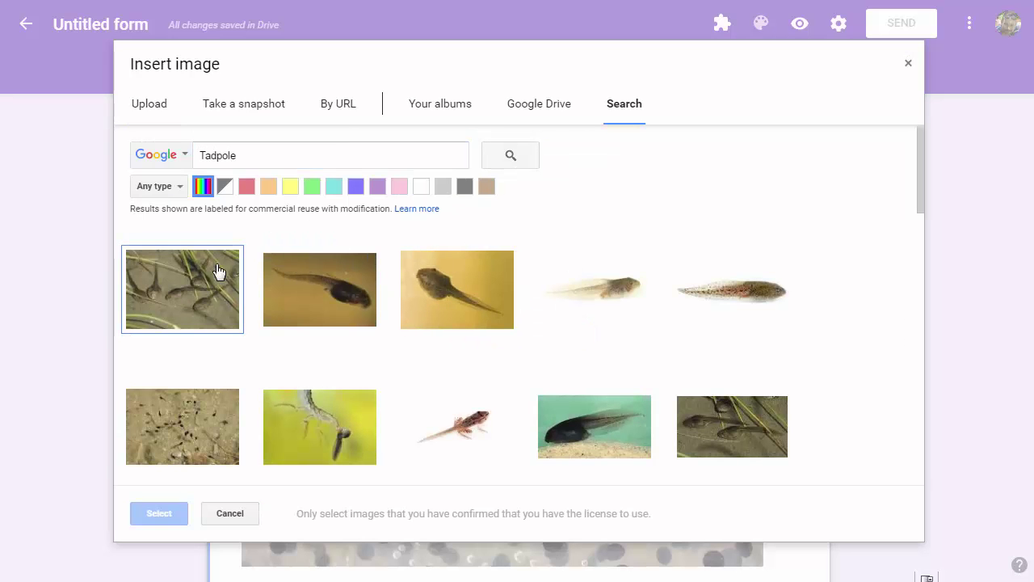
click(201, 291)
click(159, 512)
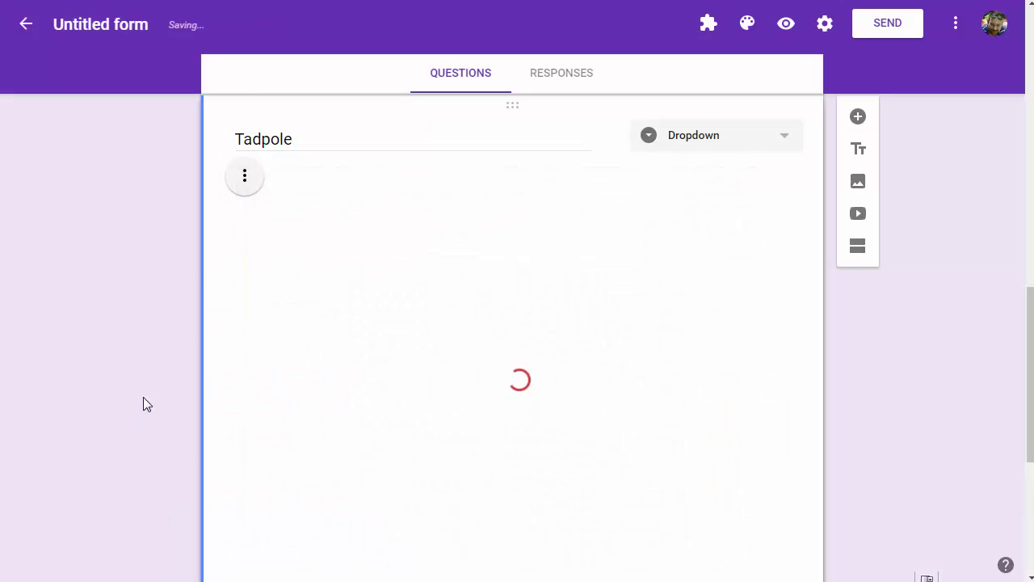
Make 2nd the only correct answer for Tadpole, unmarking 1st
scroll(283, 288, down, 3)
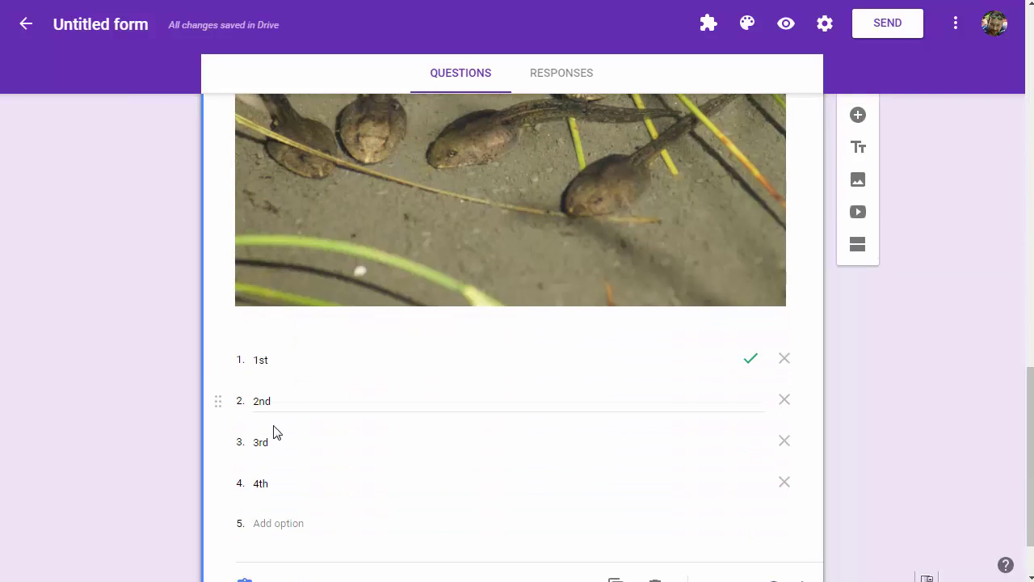
scroll(264, 512, down, 1)
scroll(323, 452, down, 1)
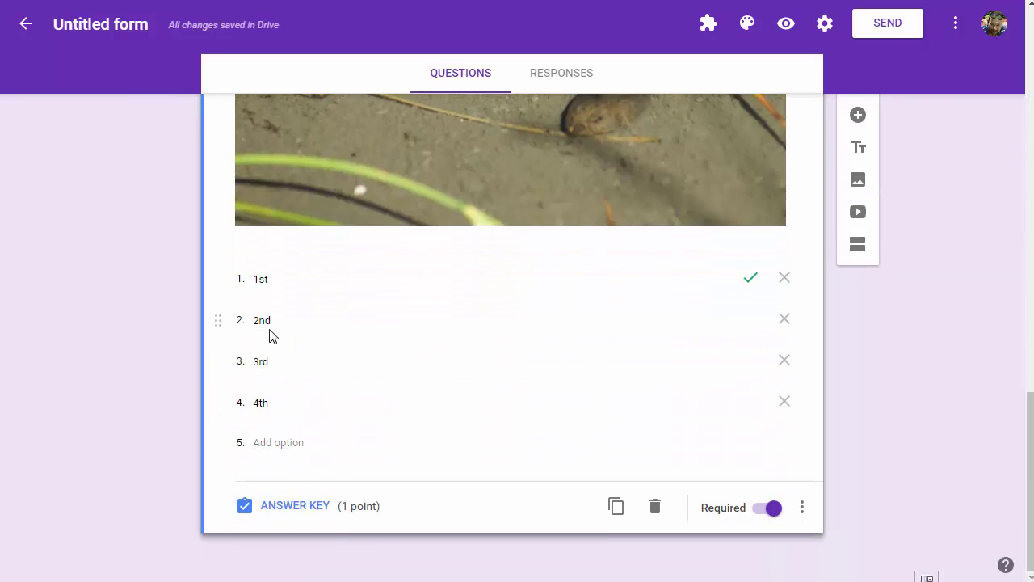
click(291, 507)
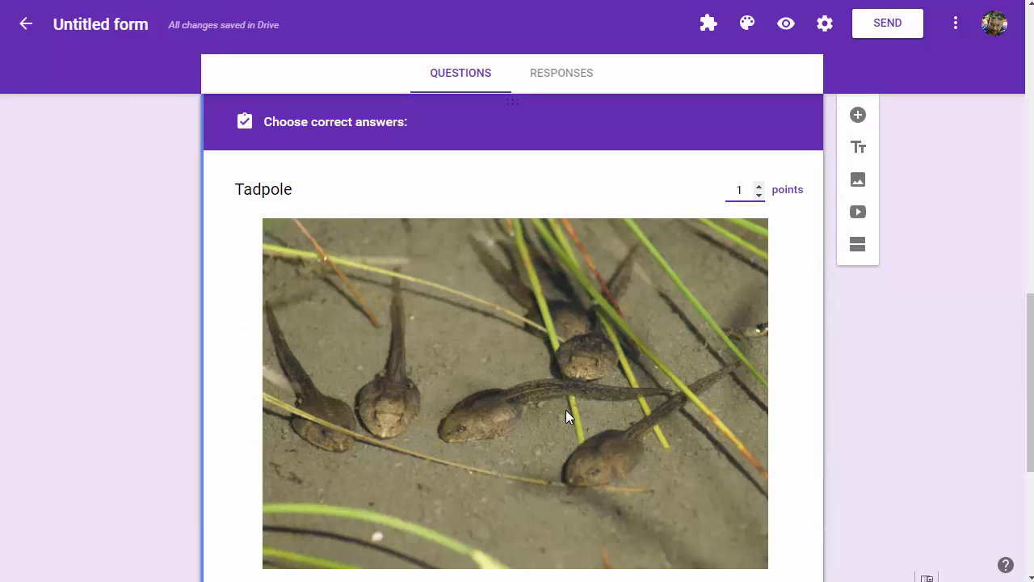
scroll(529, 420, down, 4)
click(318, 346)
click(373, 310)
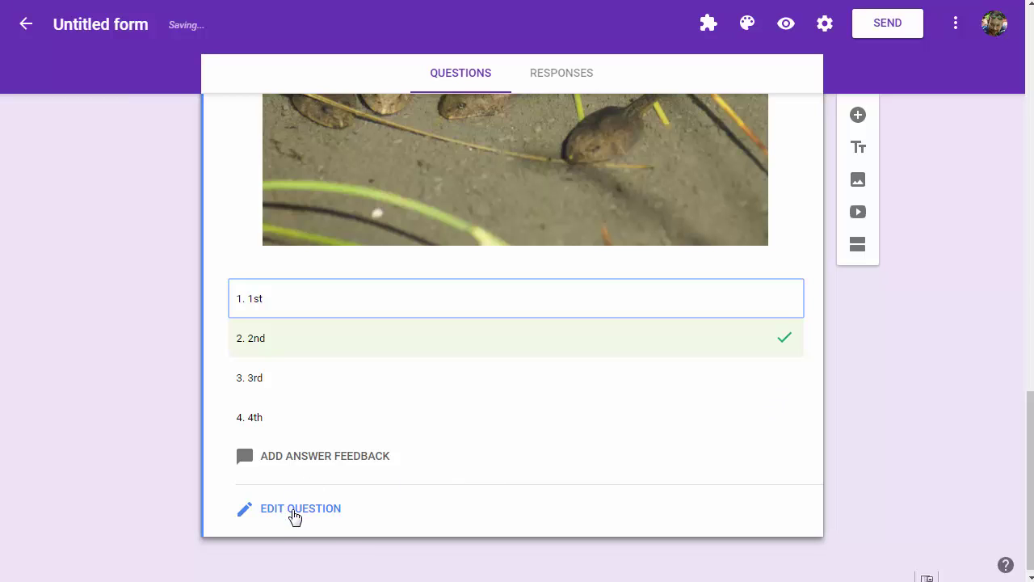
click(295, 510)
scroll(361, 416, down, 4)
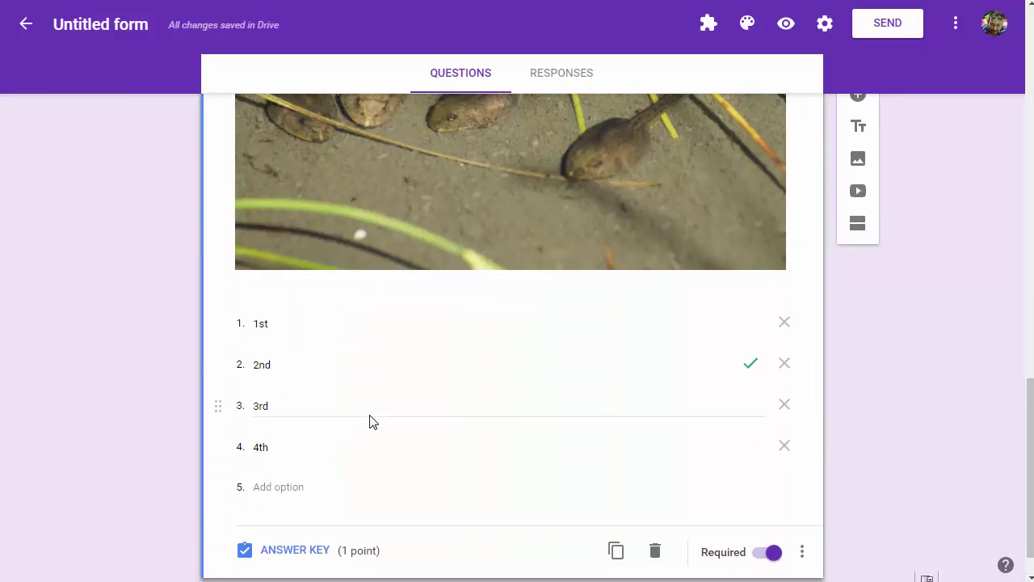
Duplicate Tadpole as 'Froglet' and give it the first 'Froglet' image search result
click(615, 508)
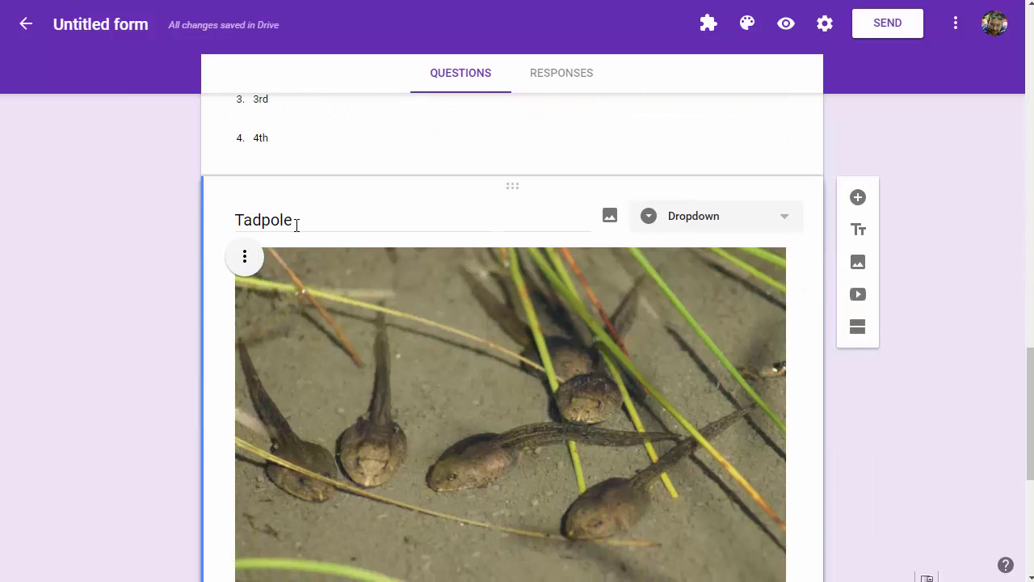
drag(295, 220, 151, 220)
text(Froglet)
click(245, 260)
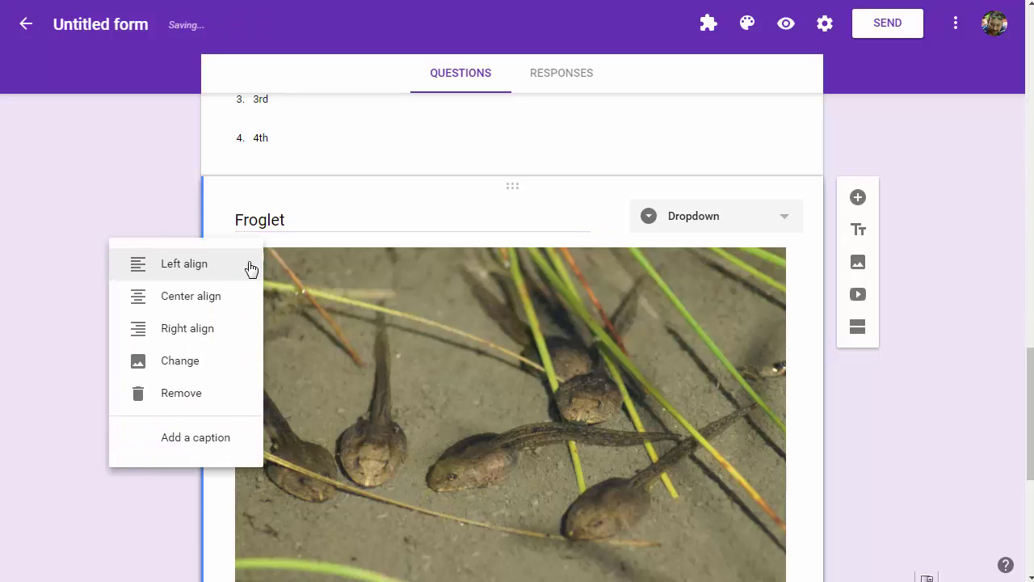
click(227, 364)
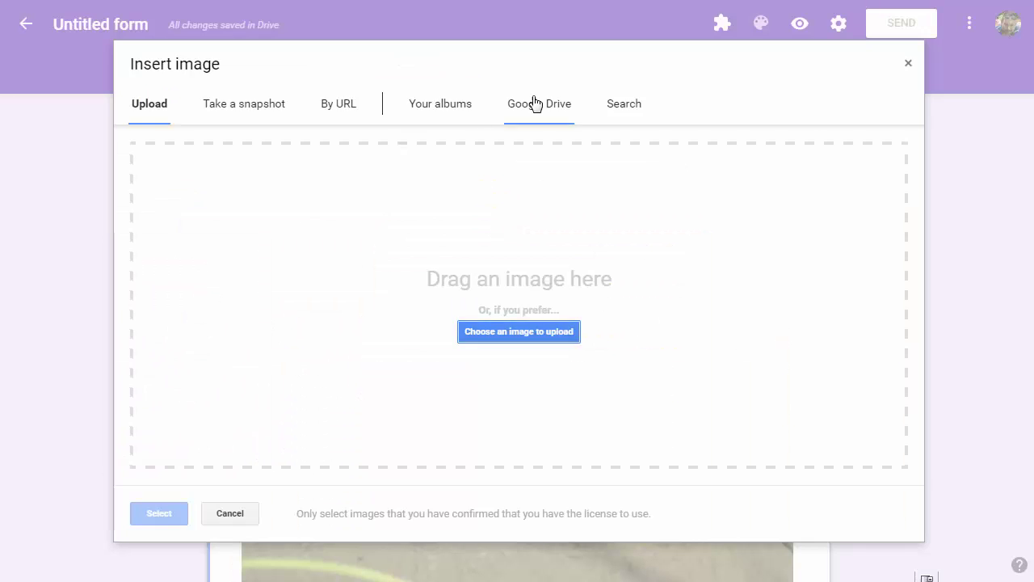
click(607, 103)
text(Froglet)
click(508, 161)
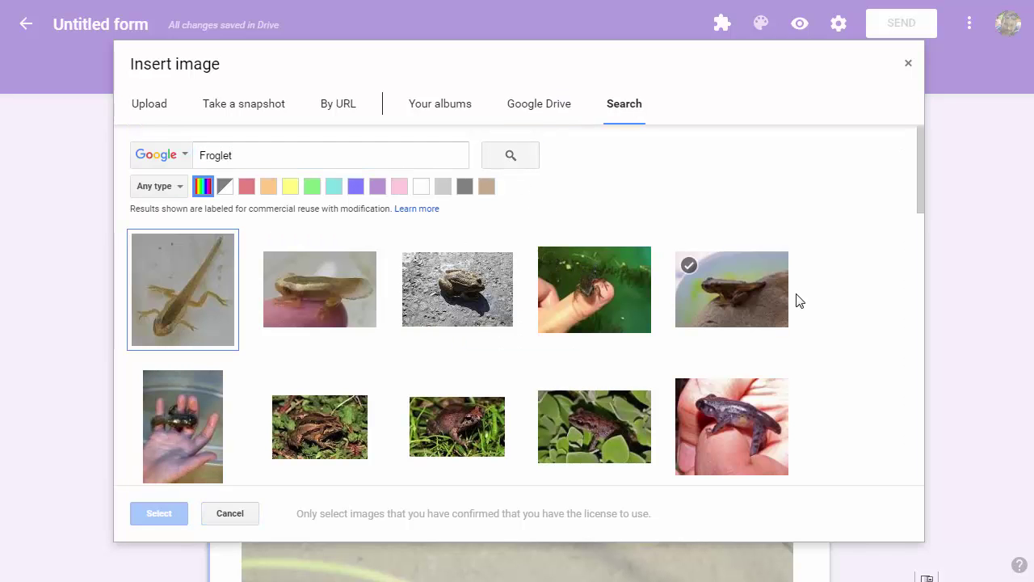
scroll(800, 300, down, 2)
scroll(370, 312, up, 2)
click(180, 317)
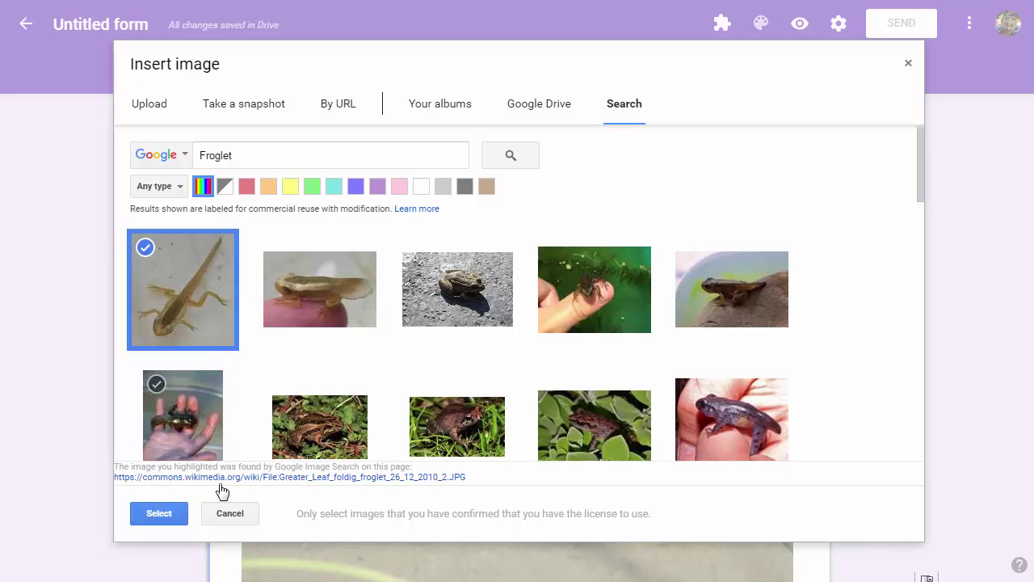
click(155, 513)
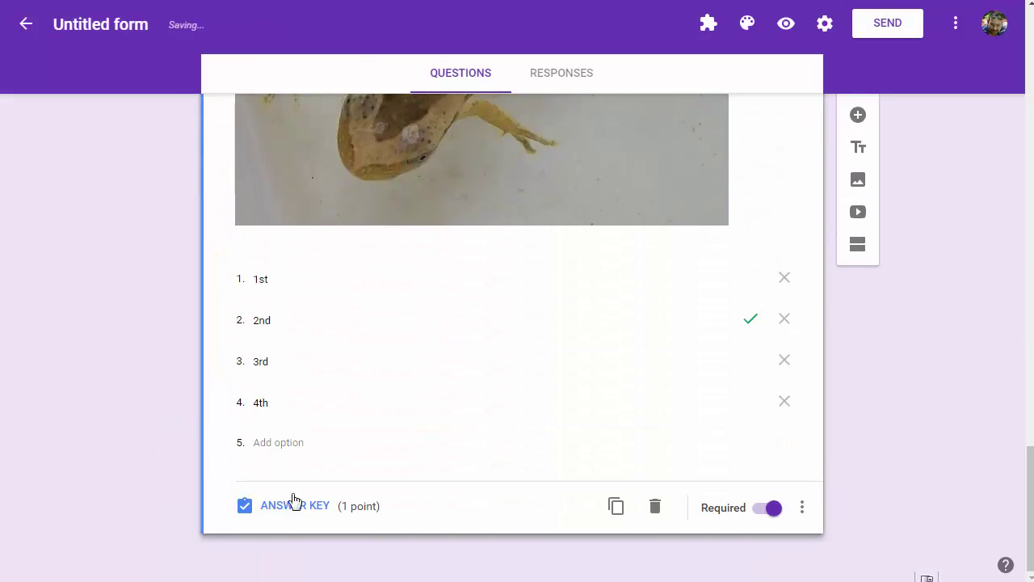
Make 3rd Froglet's only correct answer, removing 2nd
click(295, 503)
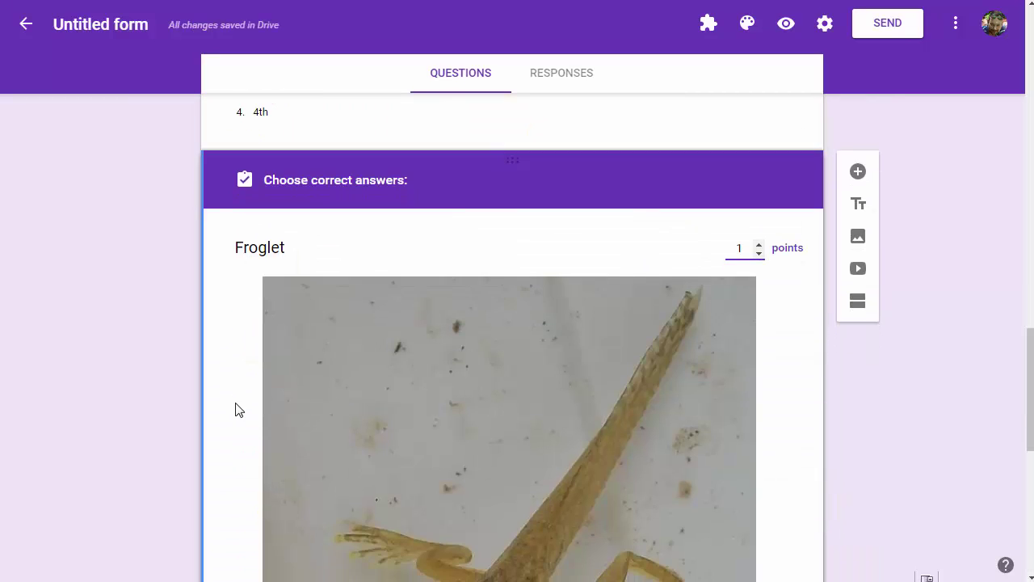
scroll(240, 410, down, 6)
click(376, 372)
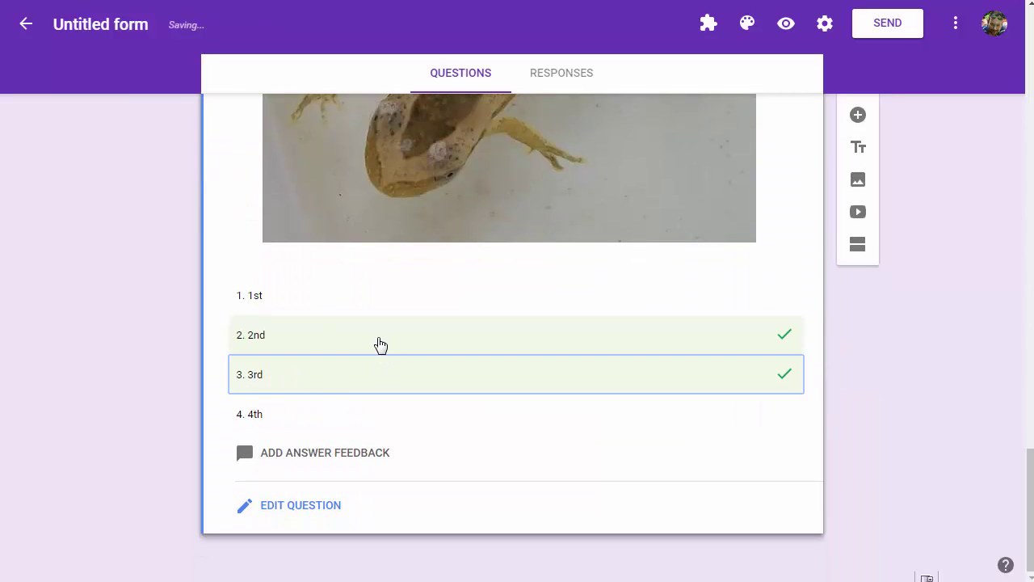
click(381, 345)
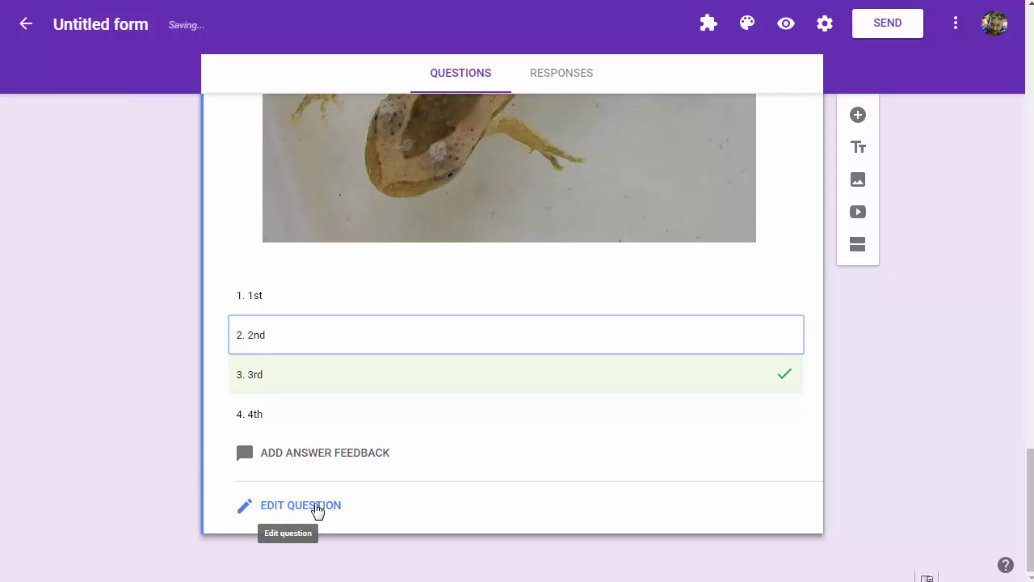
click(320, 512)
scroll(192, 439, down, 3)
scroll(192, 439, down, 3)
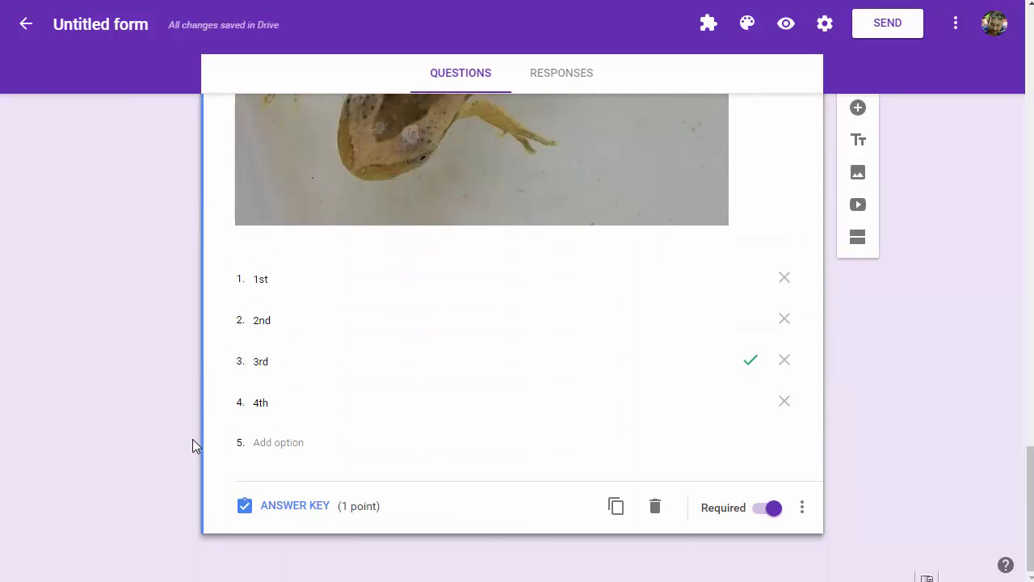
Duplicate Froglet, retitle it 'Adult Frog', and swap in a red-legged frog photo from an 'Adult Frog' search
click(617, 509)
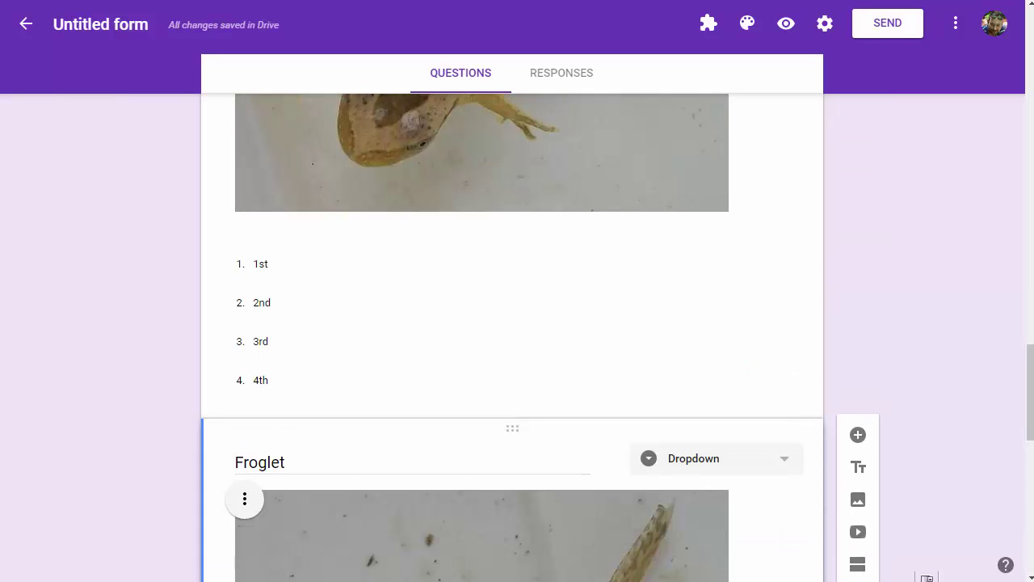
scroll(278, 422, down, 2)
drag(296, 300, 119, 295)
text(Adult Frog)
scroll(122, 376, down, 1)
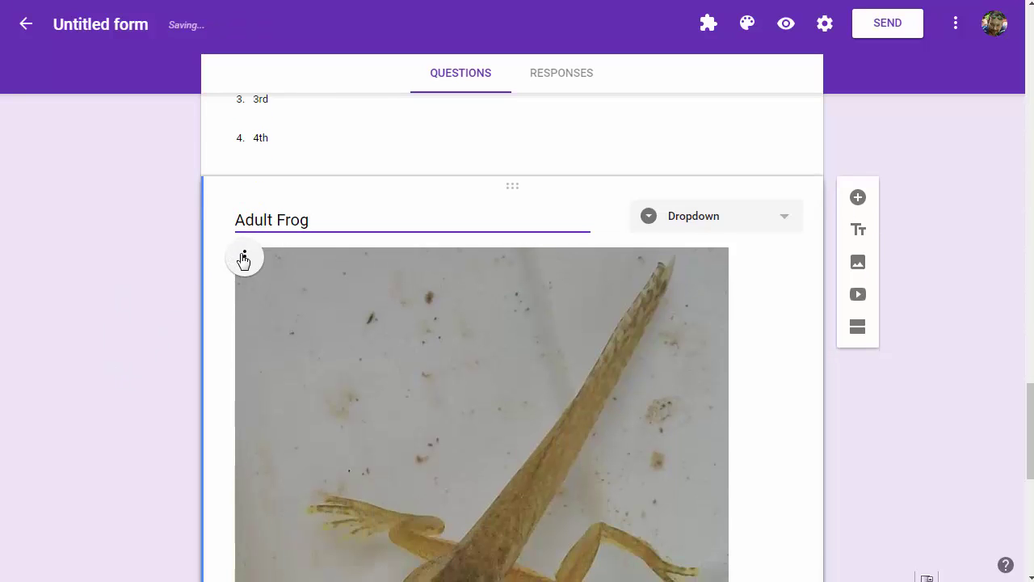
click(243, 259)
click(224, 369)
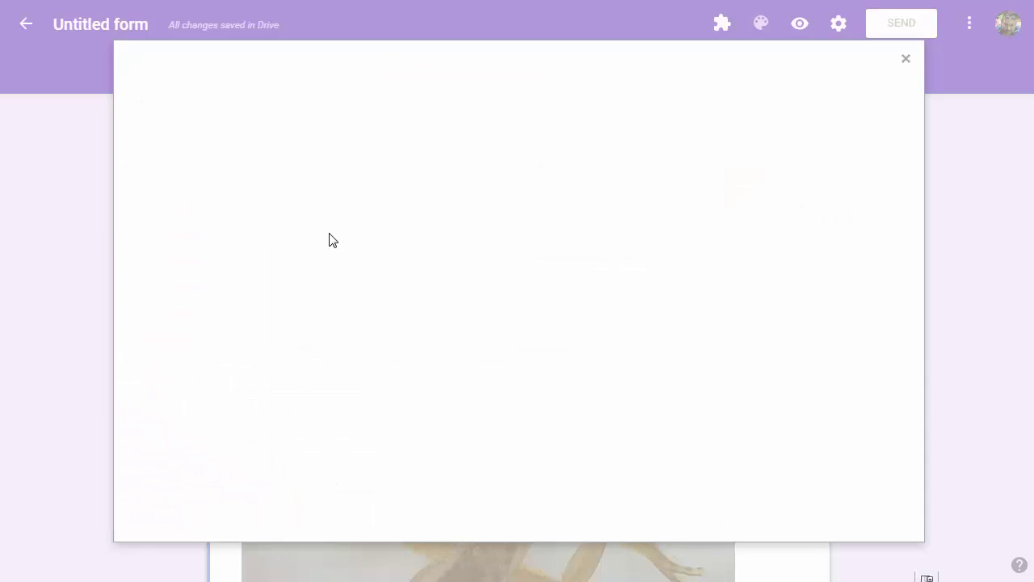
click(624, 105)
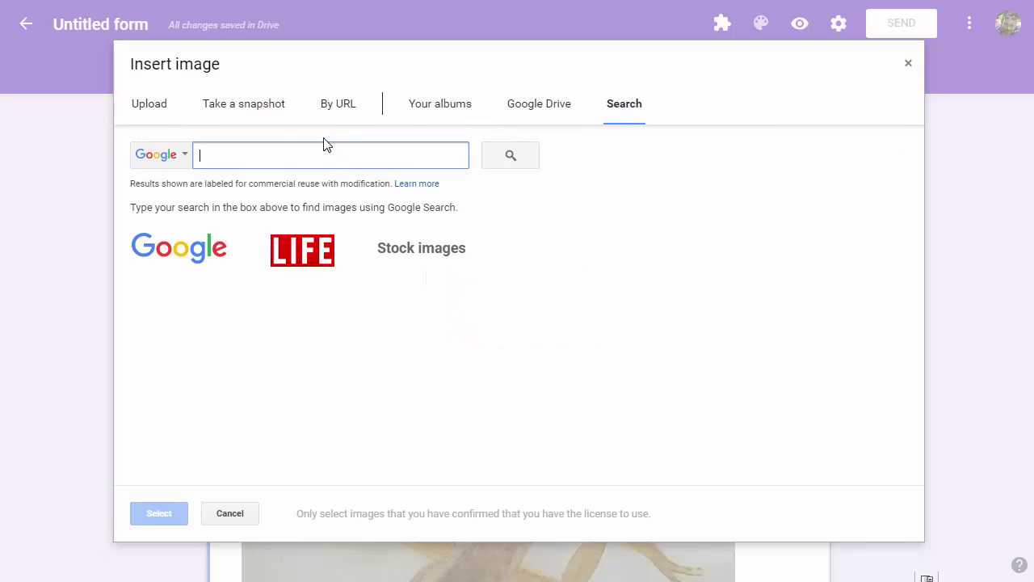
text(Adult Frog)
click(510, 155)
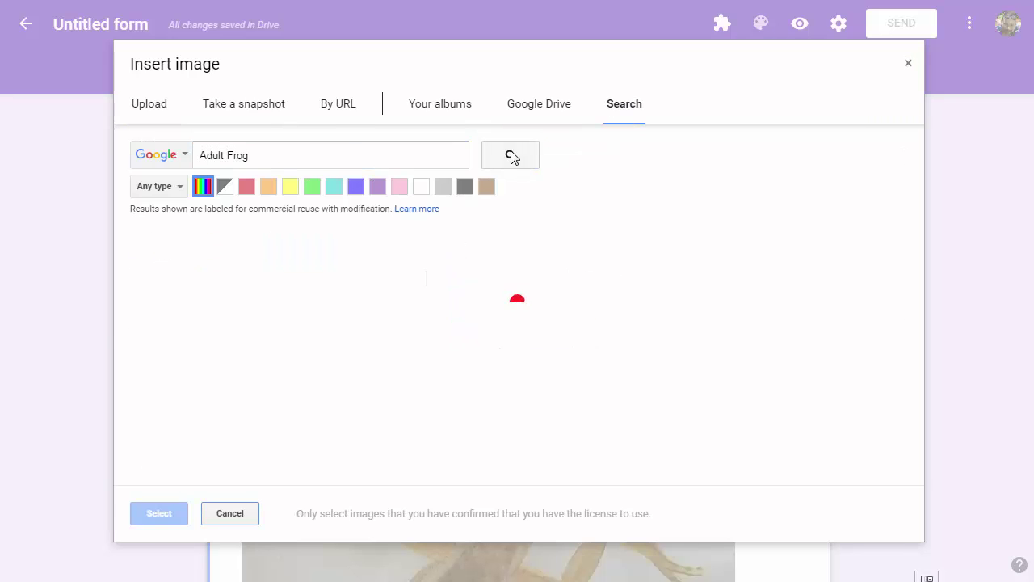
click(214, 293)
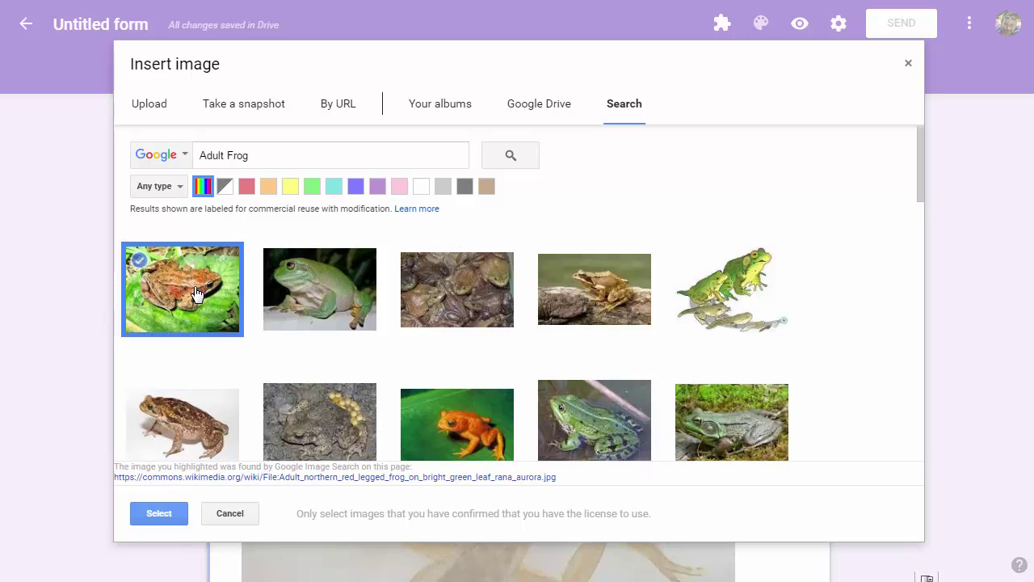
click(169, 514)
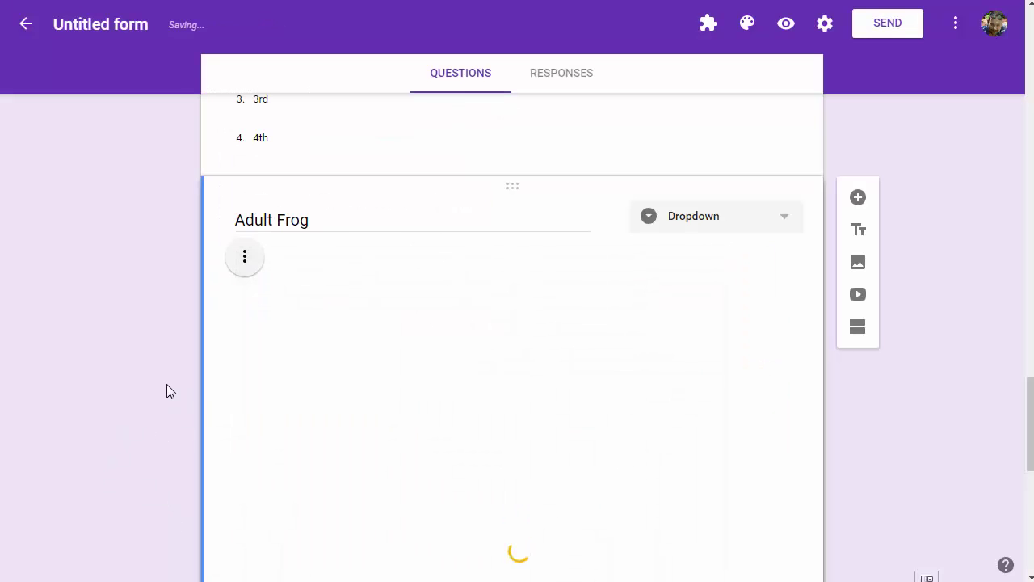
Mark 4th as the correct Adult Frog answer and return to editing
scroll(164, 388, down, 5)
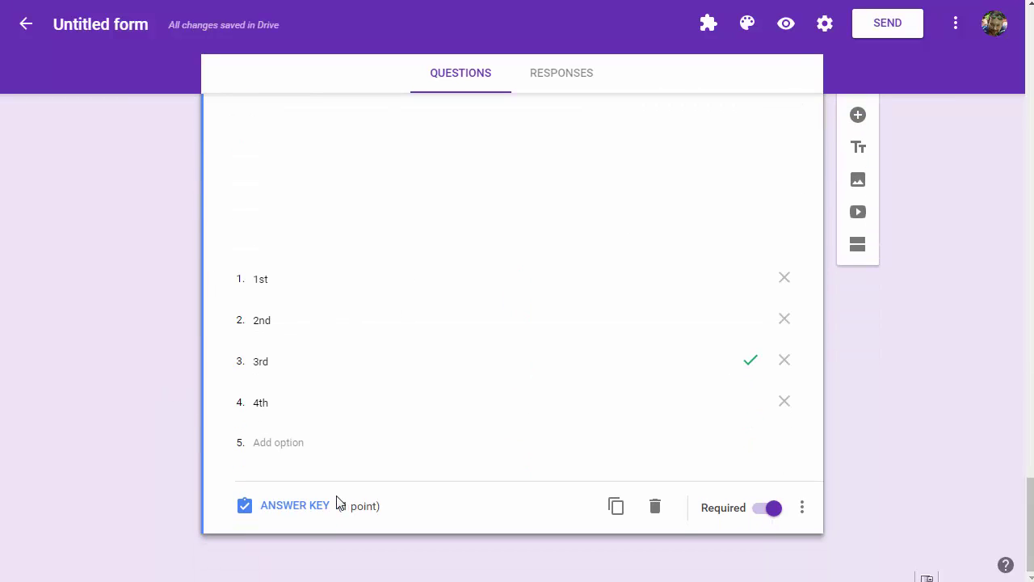
click(304, 507)
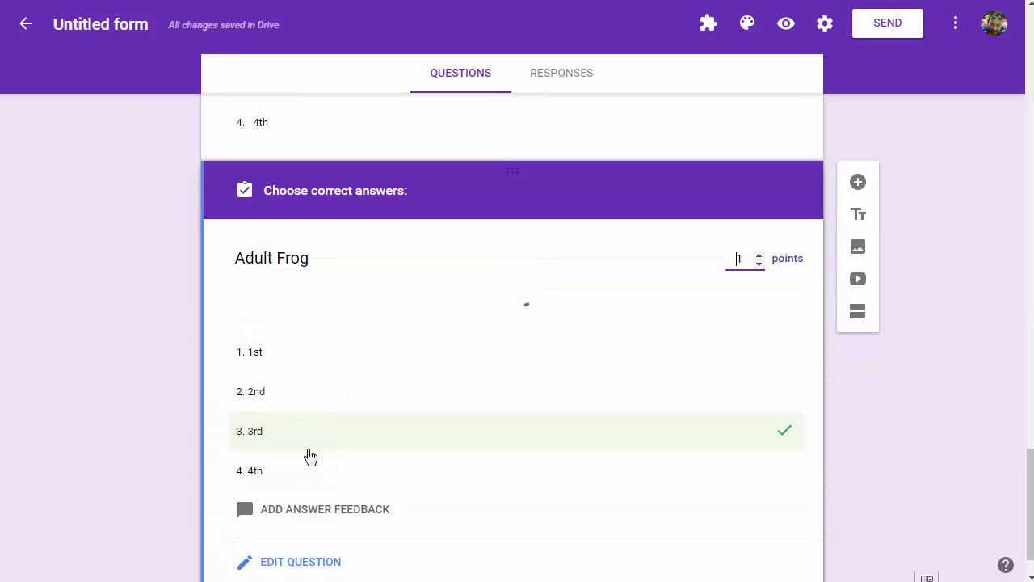
click(289, 477)
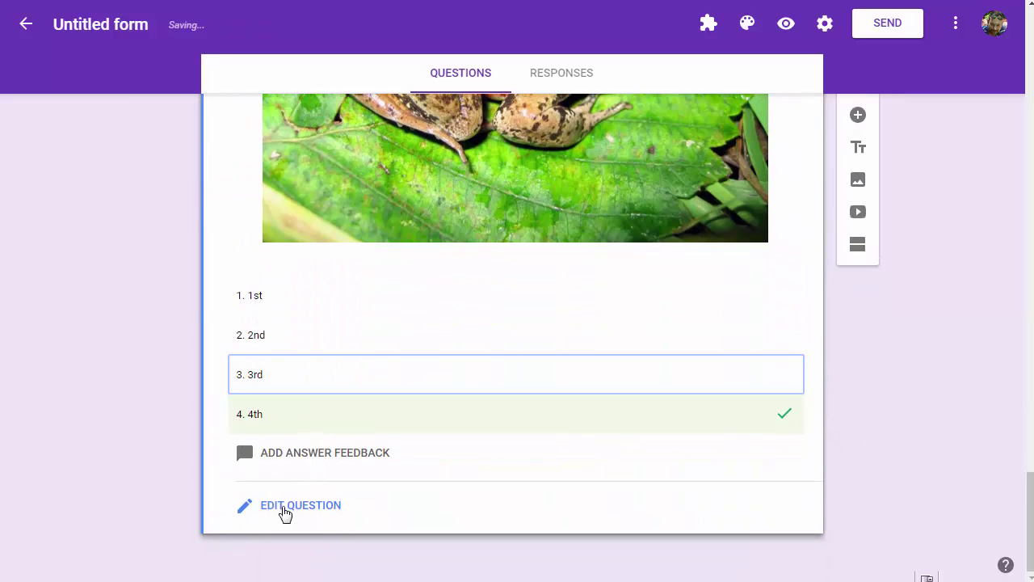
click(287, 510)
scroll(101, 392, up, 15)
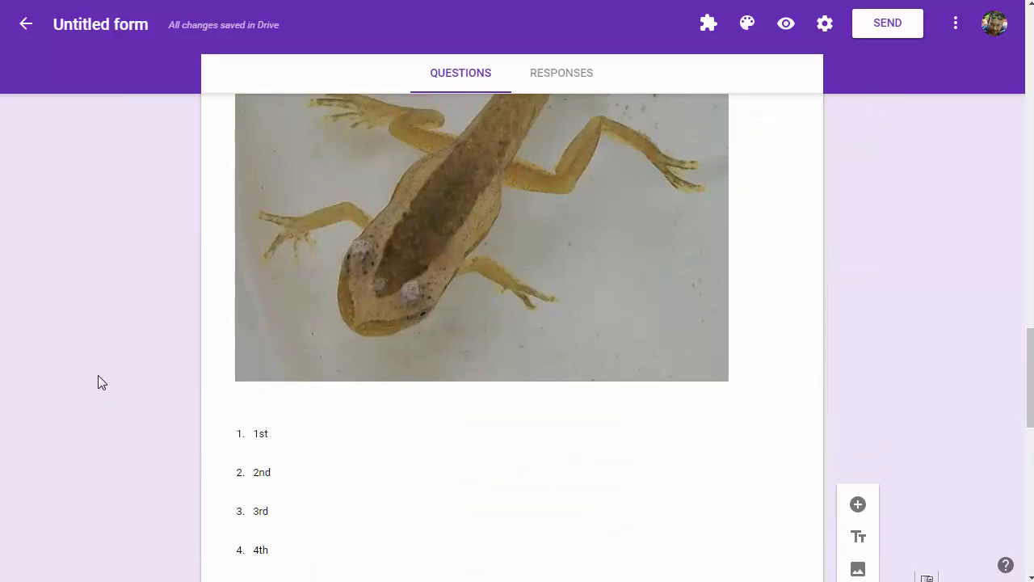
scroll(83, 393, down, 8)
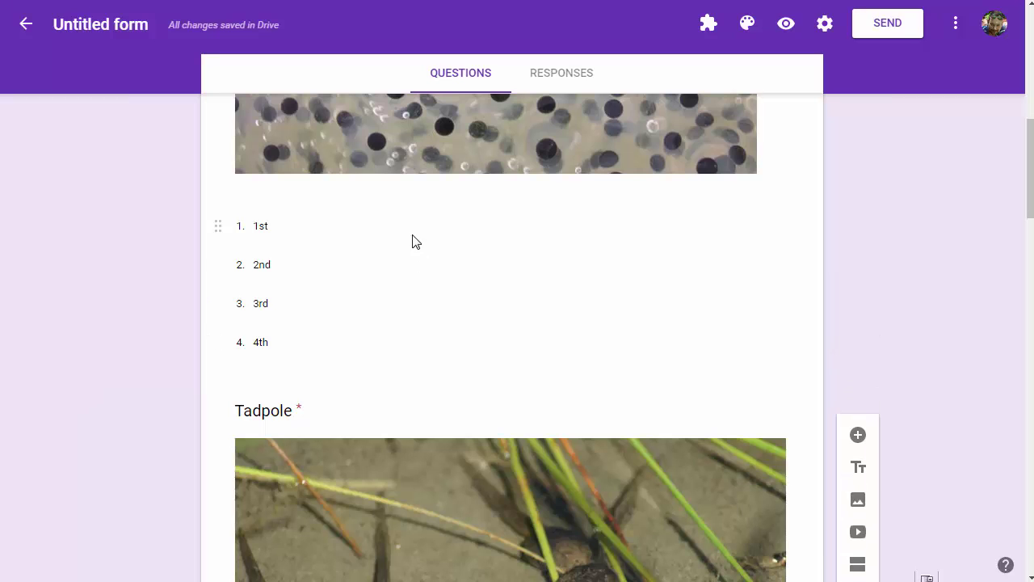
click(395, 276)
scroll(504, 363, down, 8)
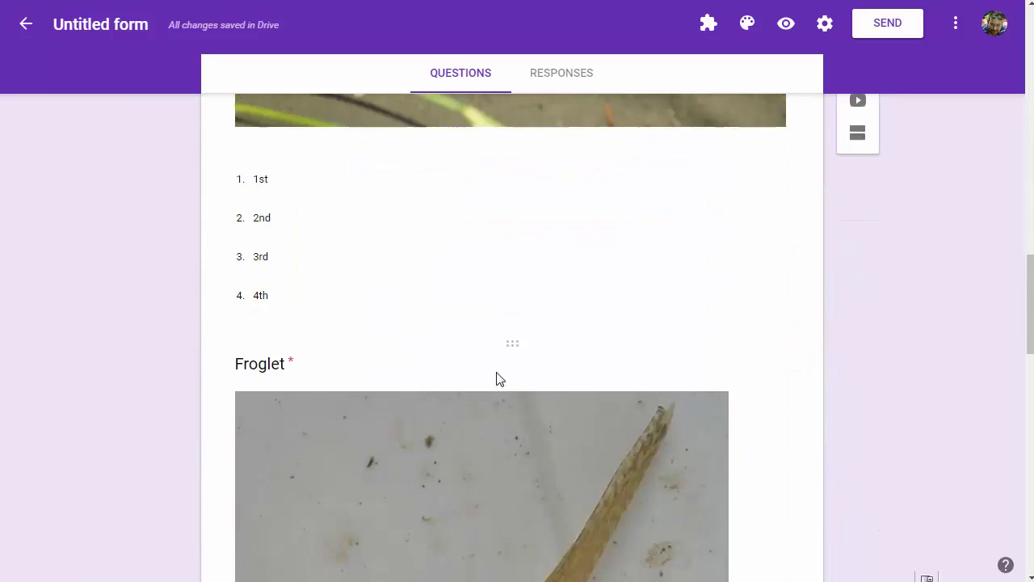
click(496, 264)
scroll(380, 256, down, 8)
click(428, 397)
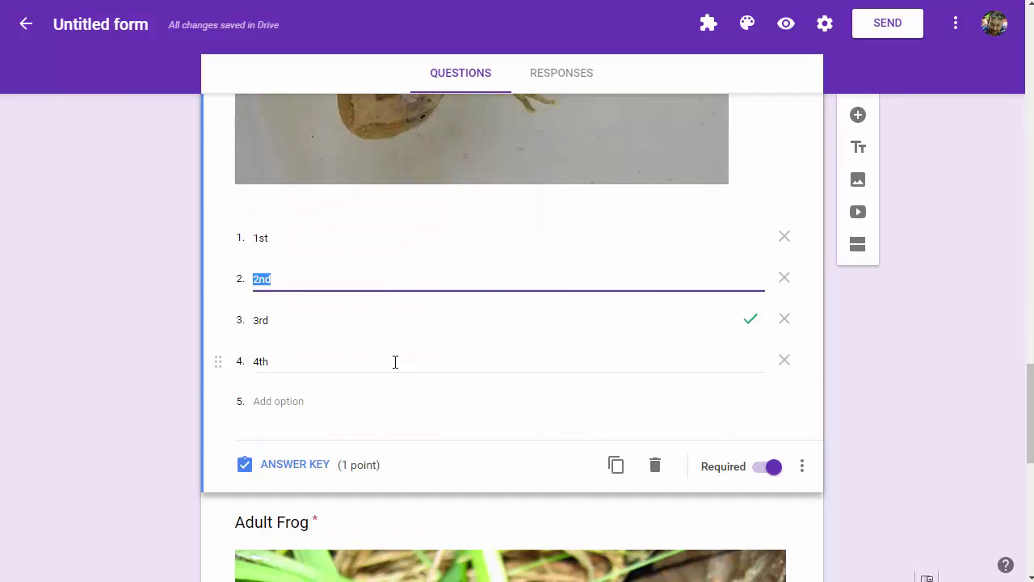
scroll(395, 369, down, 8)
click(424, 471)
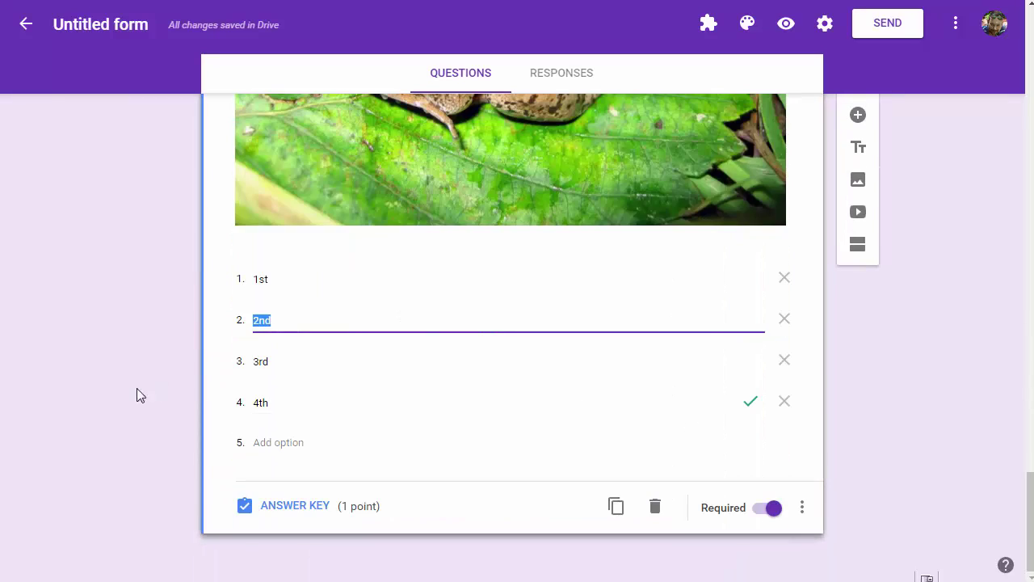
scroll(116, 371, up, 5)
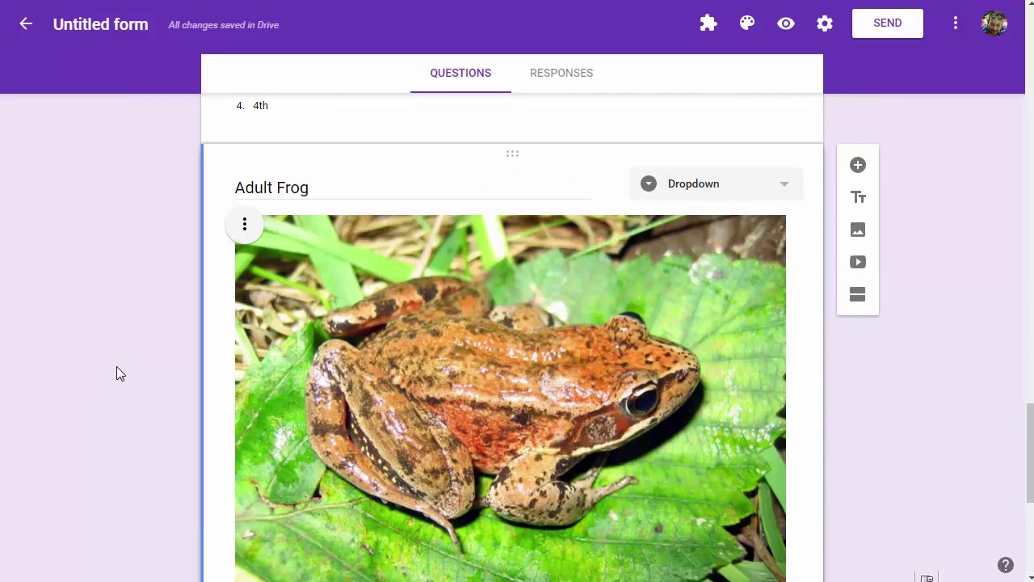
scroll(136, 376, up, 5)
scroll(137, 367, up, 15)
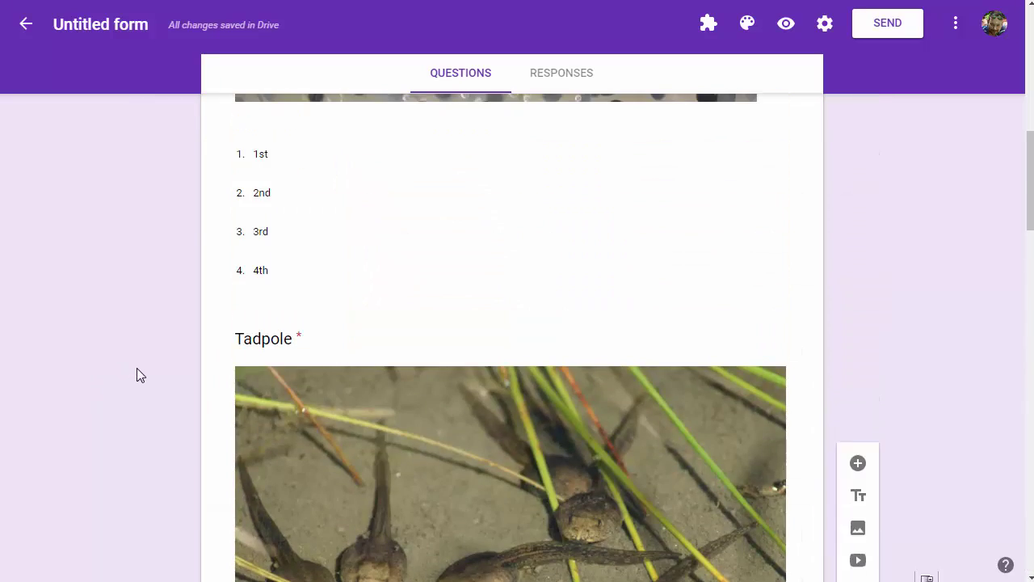
scroll(137, 368, up, 3)
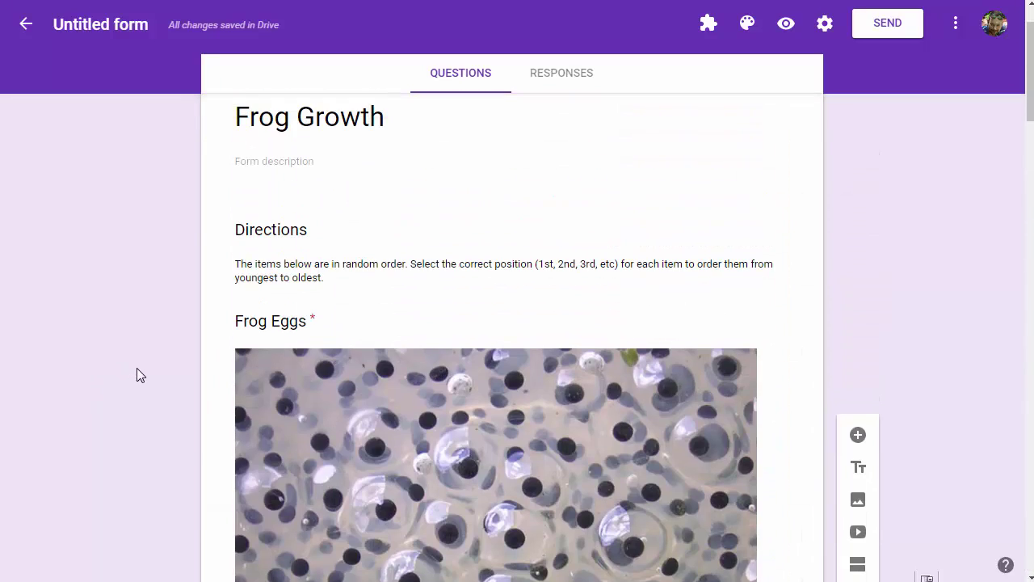
scroll(138, 375, down, 3)
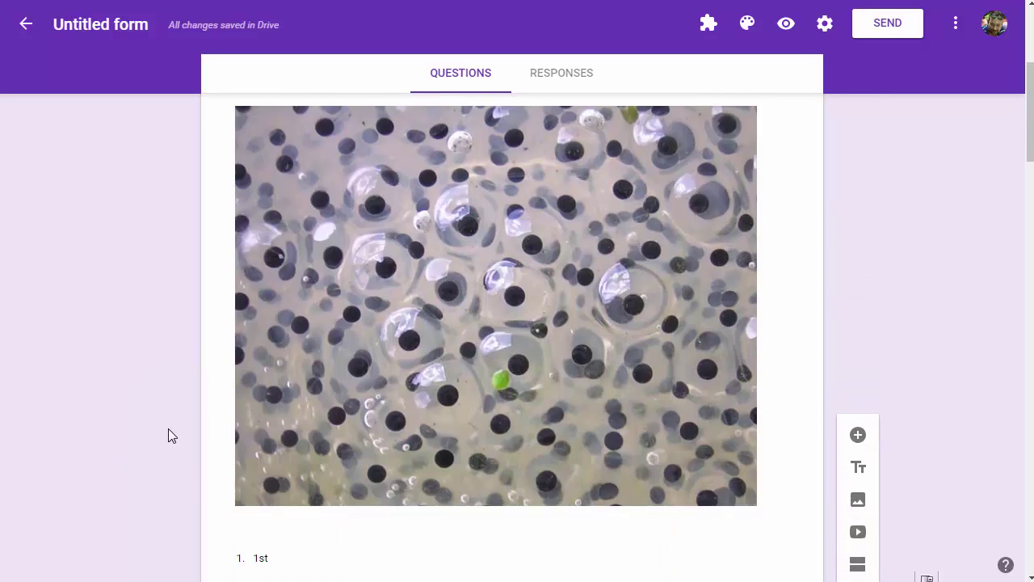
scroll(162, 430, up, 3)
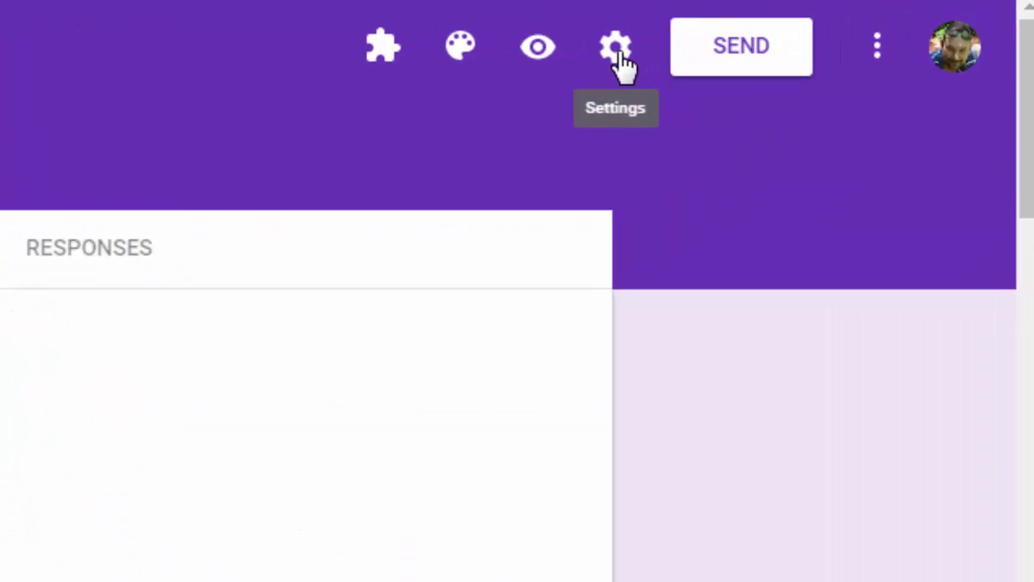
Turn on 'Shuffle question order' in the form's Presentation settings and save
click(619, 52)
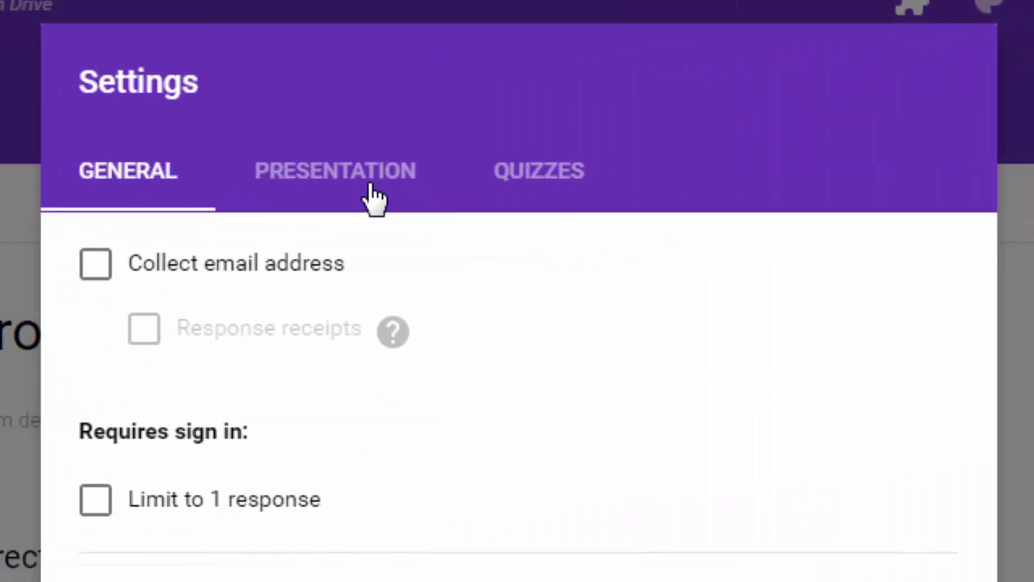
click(374, 196)
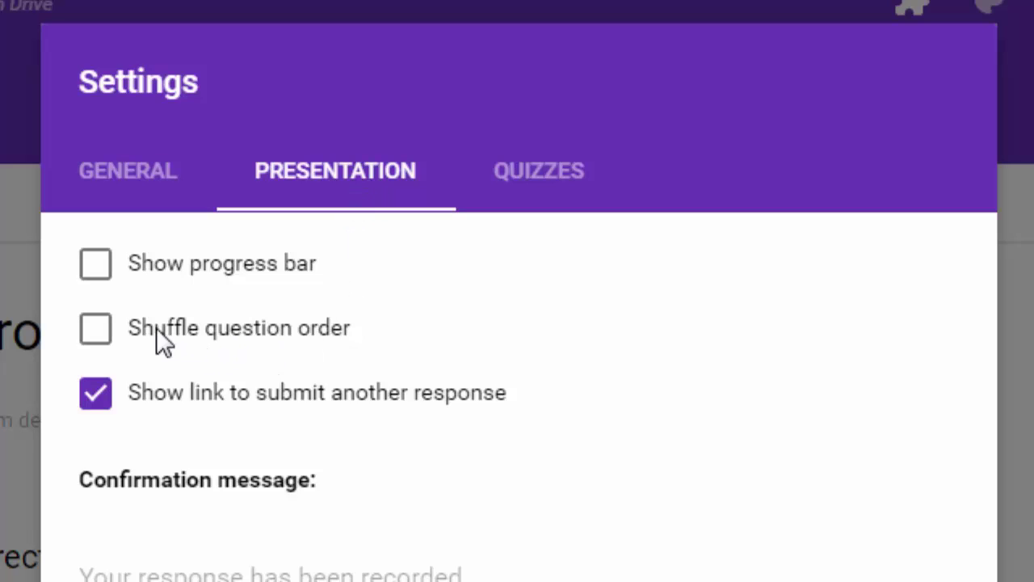
click(99, 330)
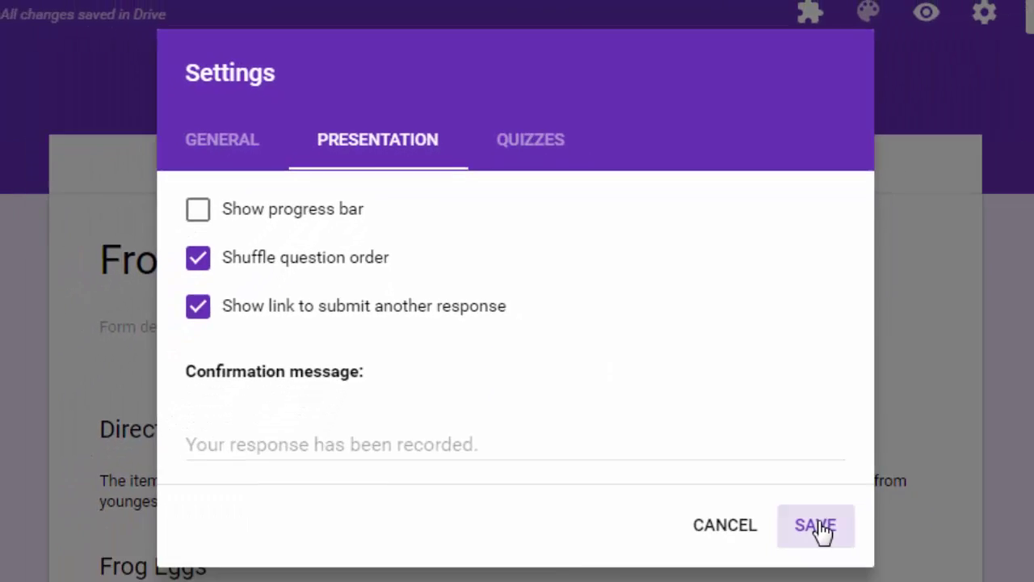
click(816, 527)
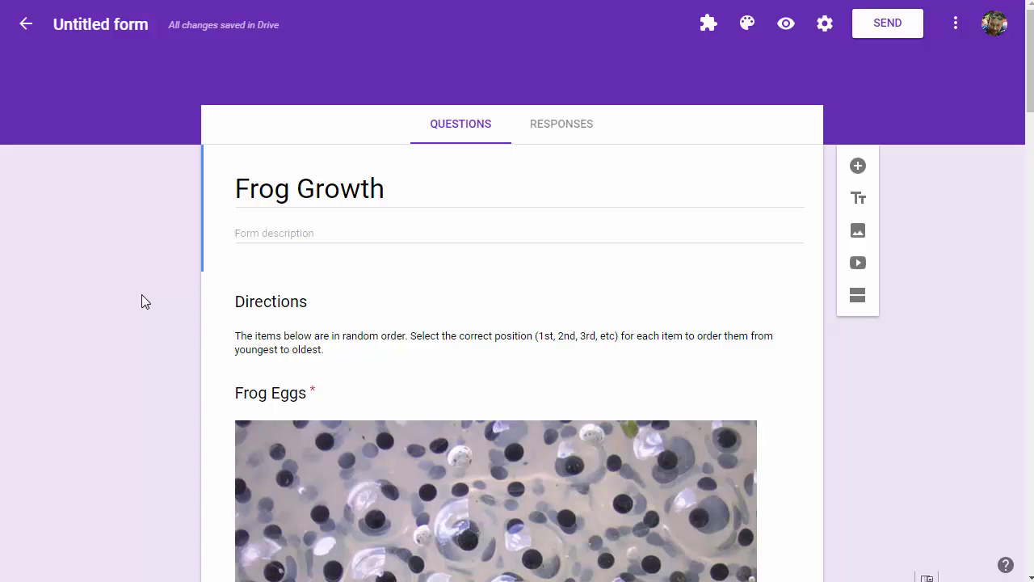
Review the four image questions, then rename 'Untitled form' to 'Frog Growth'
scroll(141, 302, down, 3)
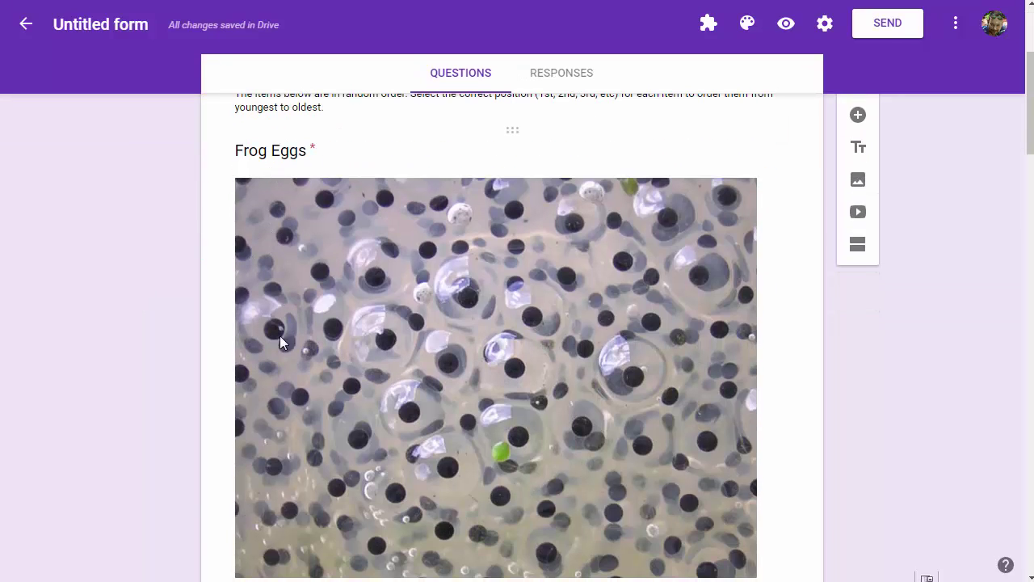
scroll(261, 317, down, 15)
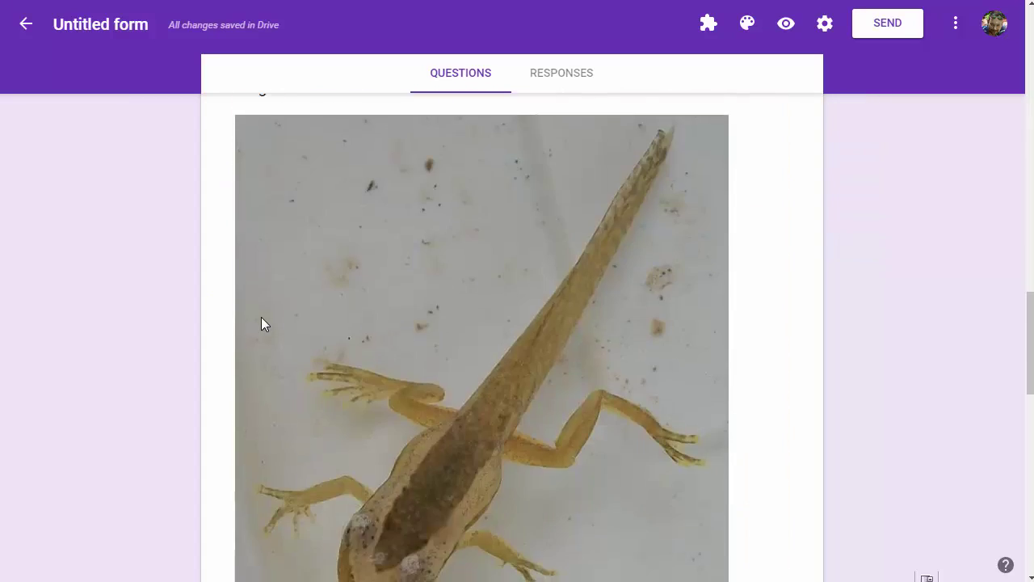
scroll(261, 323, down, 10)
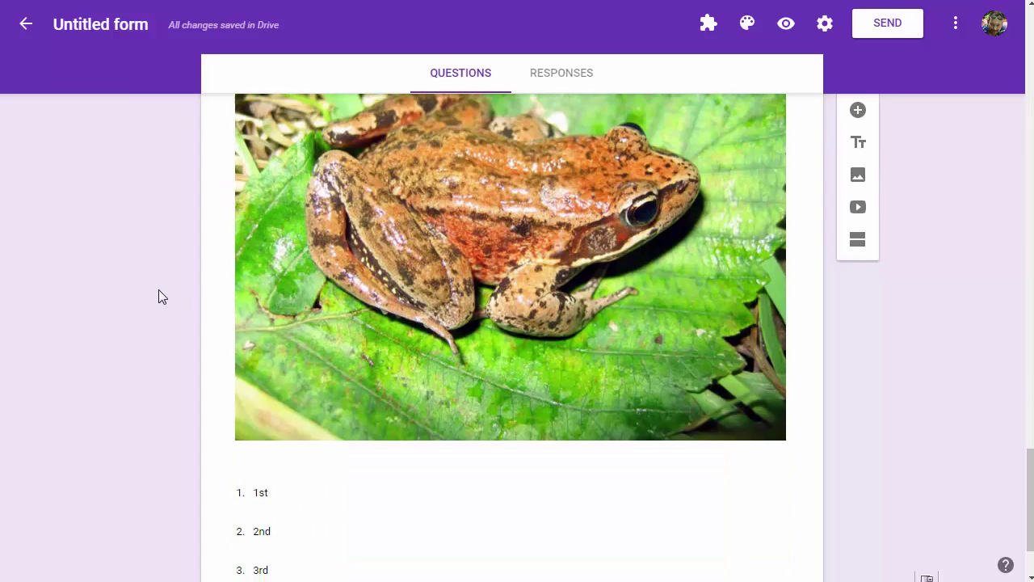
scroll(159, 296, down, 2)
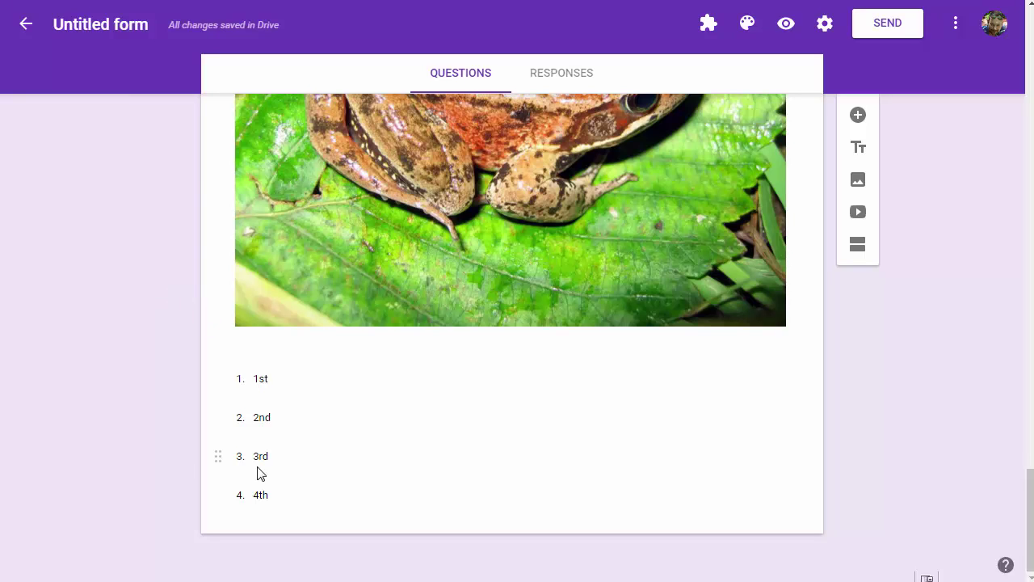
scroll(185, 342, up, 1)
scroll(186, 337, up, 15)
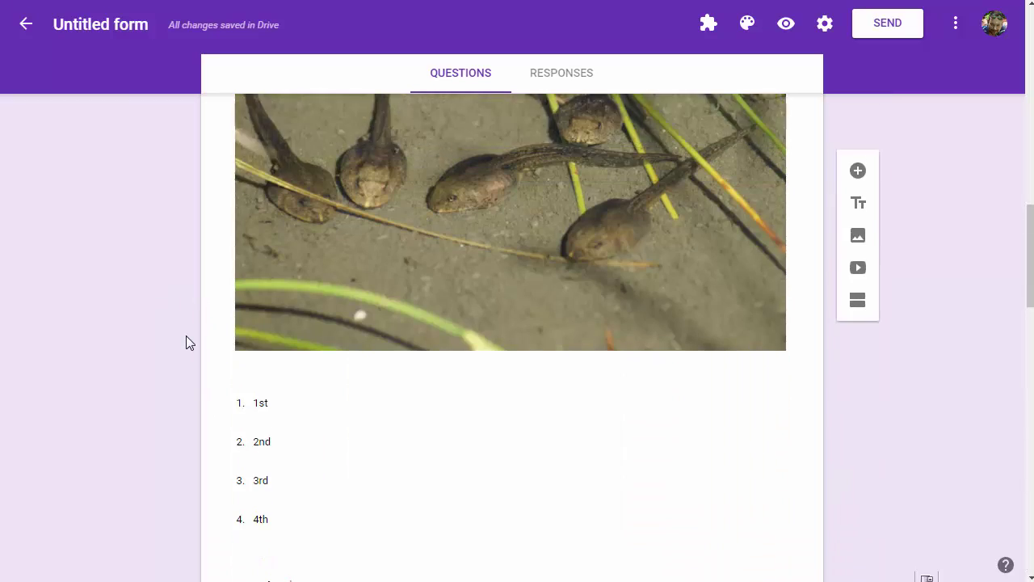
scroll(189, 337, up, 8)
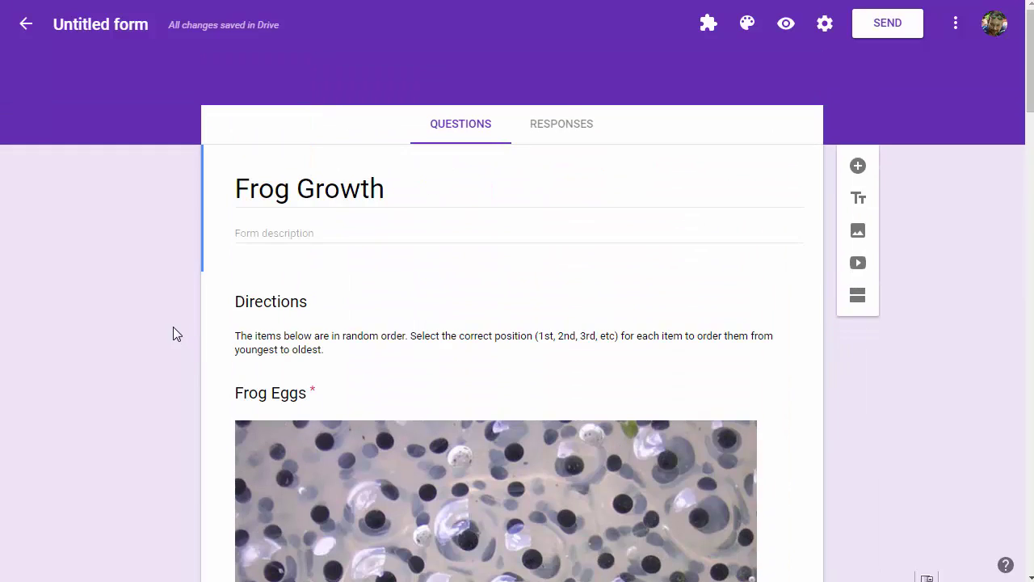
click(96, 14)
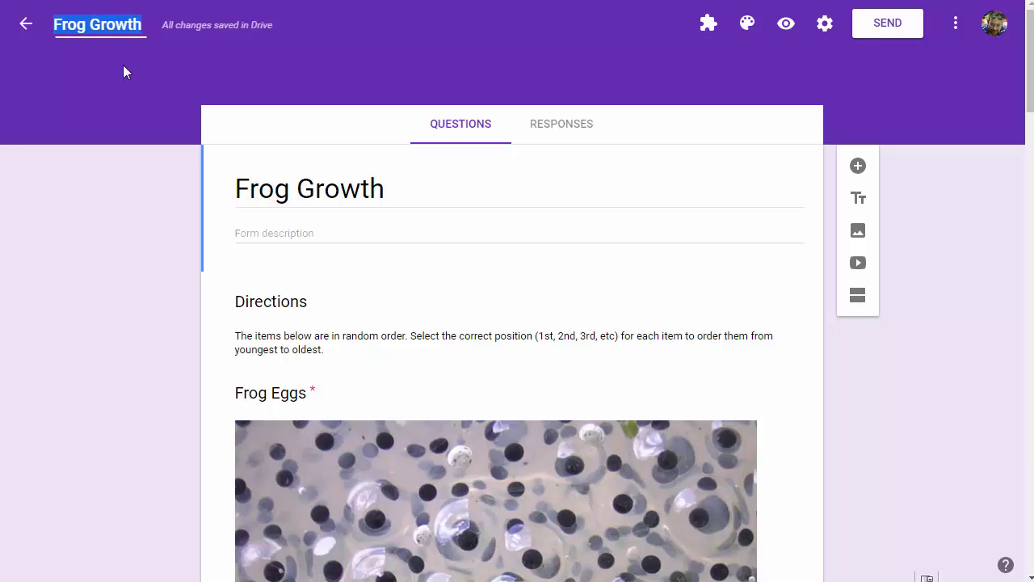
Confirm the 'Frog Growth' title and look over the quiz's four dropdown questions
click(113, 194)
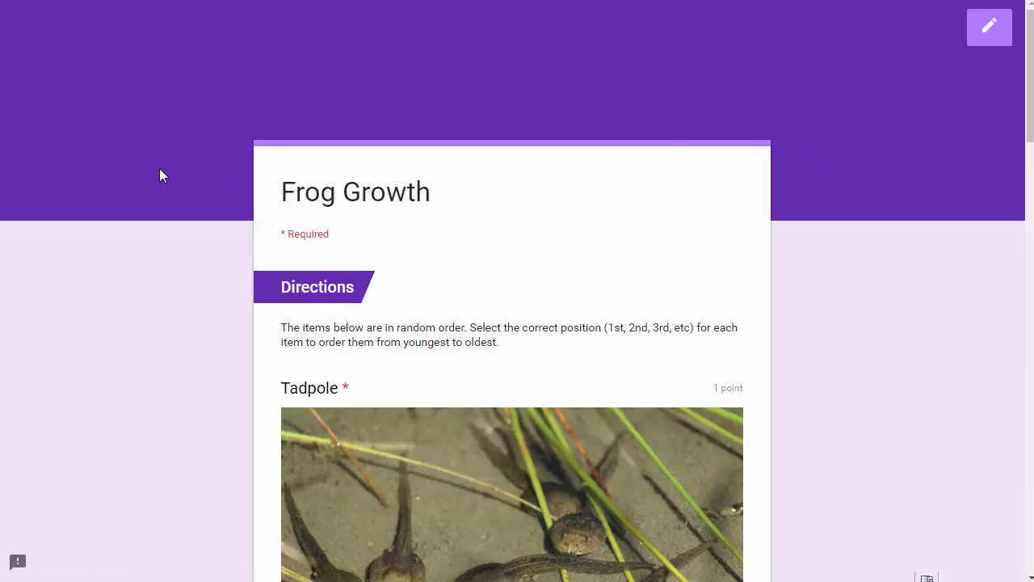
scroll(161, 176, down, 4)
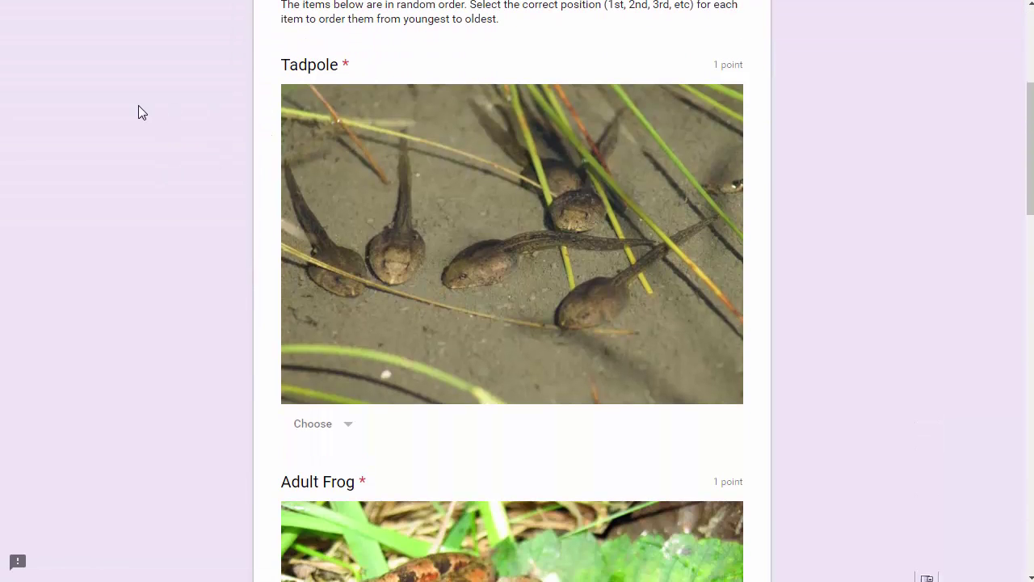
scroll(169, 117, down, 9)
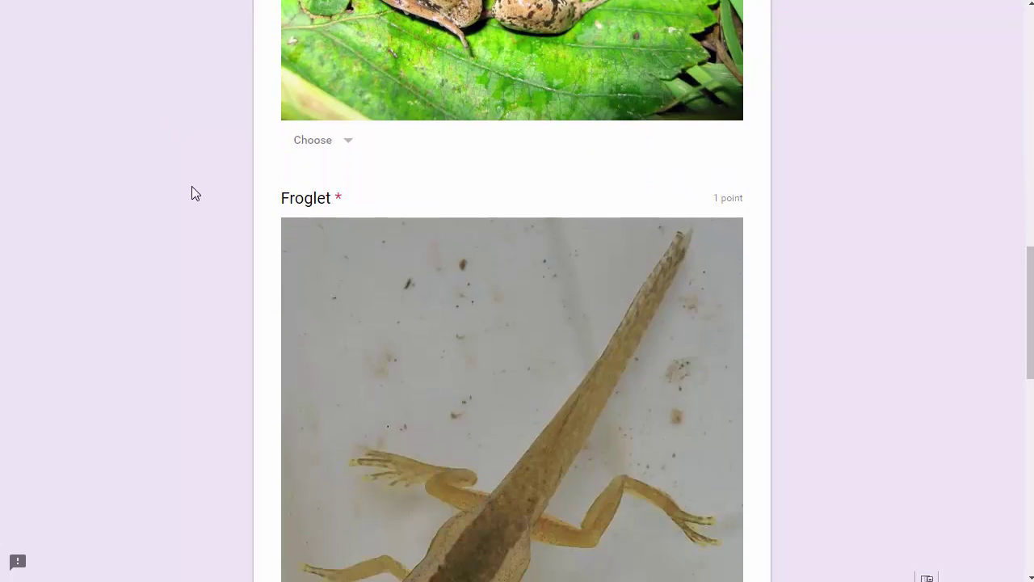
scroll(189, 194, down, 9)
scroll(188, 197, up, 5)
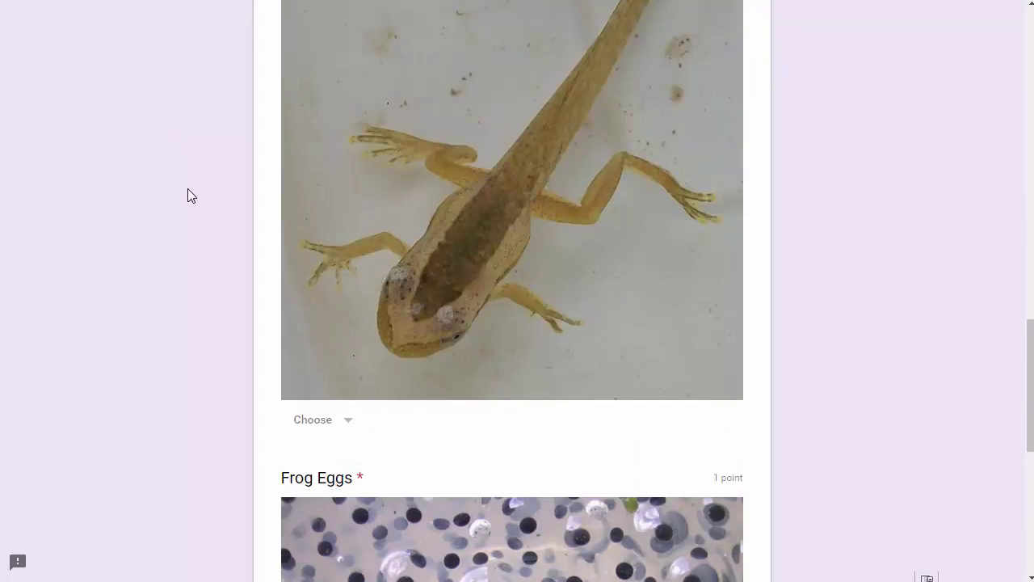
scroll(187, 195, up, 11)
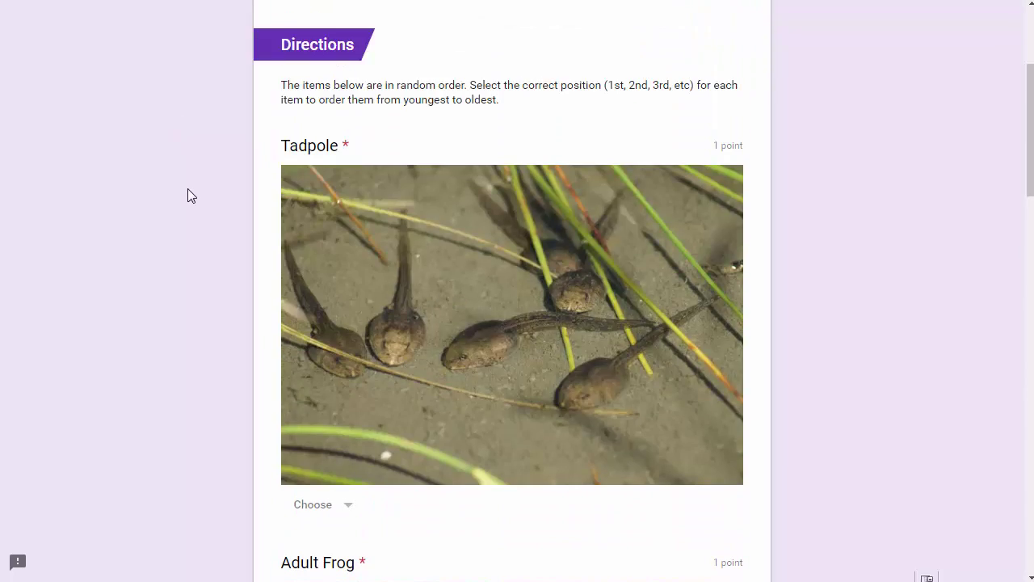
scroll(187, 196, down, 2)
scroll(354, 153, down, 2)
scroll(221, 152, down, 13)
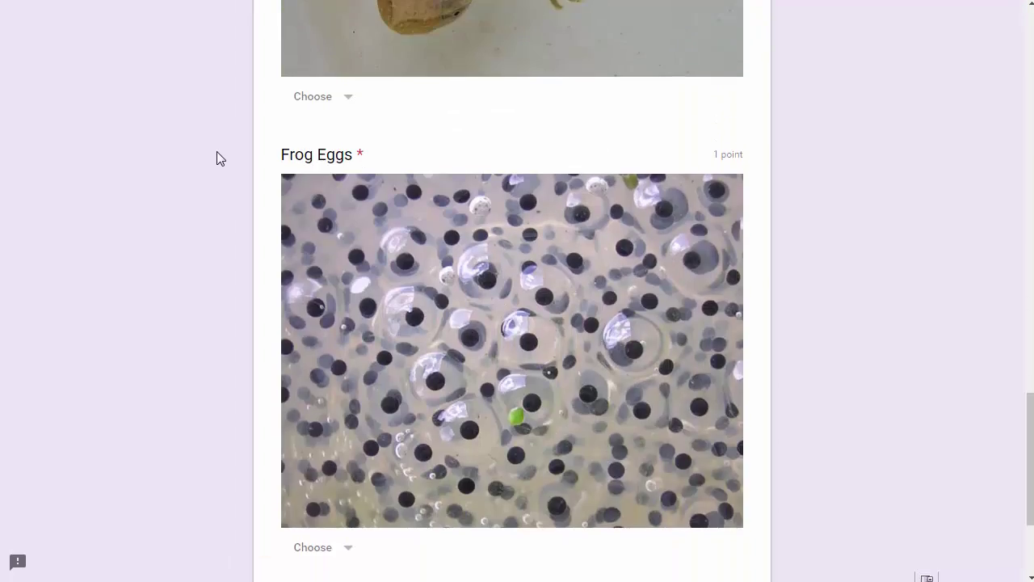
scroll(216, 151, up, 18)
scroll(215, 151, down, 13)
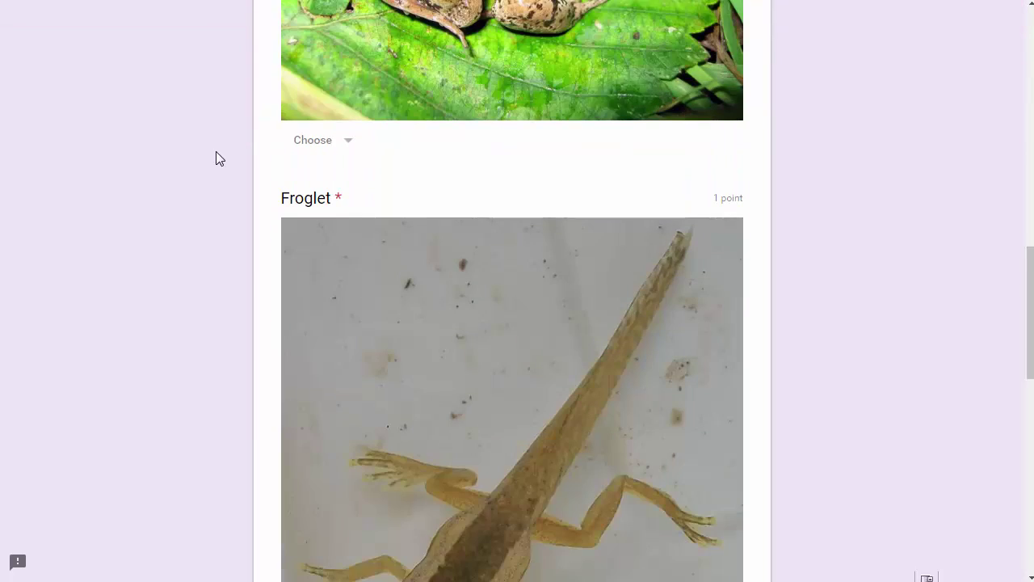
scroll(216, 151, down, 3)
scroll(216, 151, up, 12)
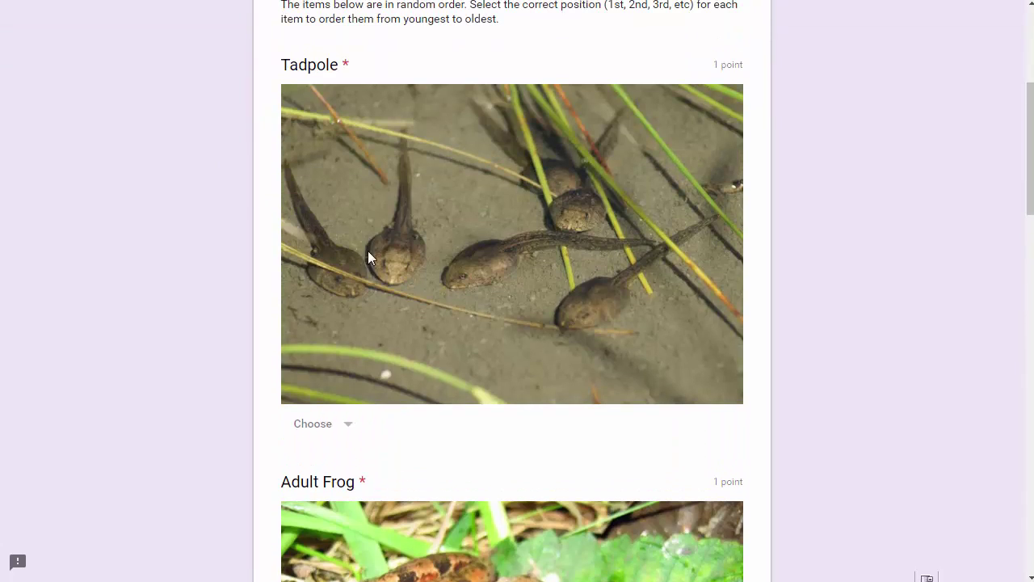
Answer Tadpole 2nd, Adult Frog 4th, Froglet 3rd, Frog Eggs 1st, and submit
click(337, 422)
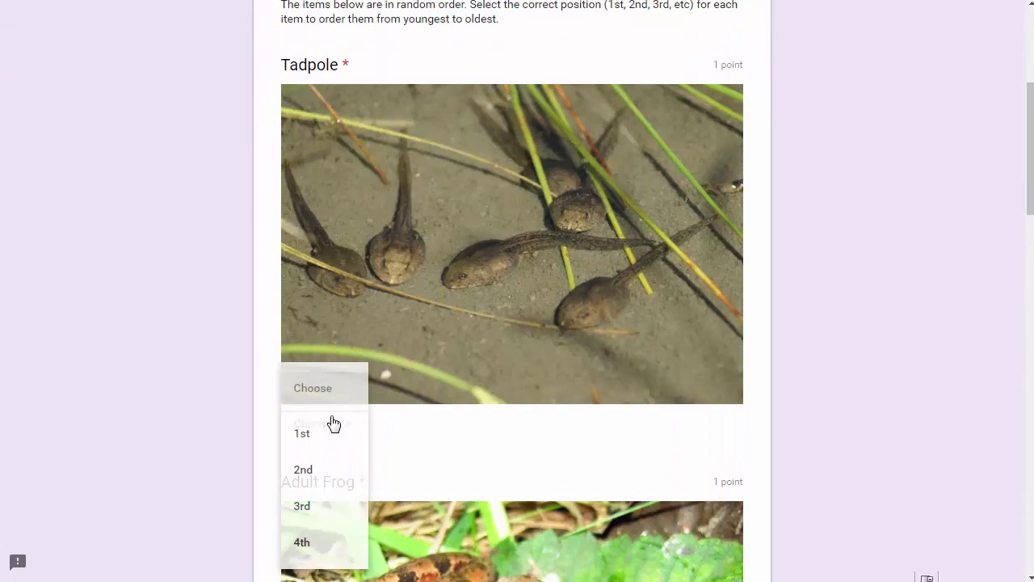
click(326, 471)
scroll(194, 342, down, 8)
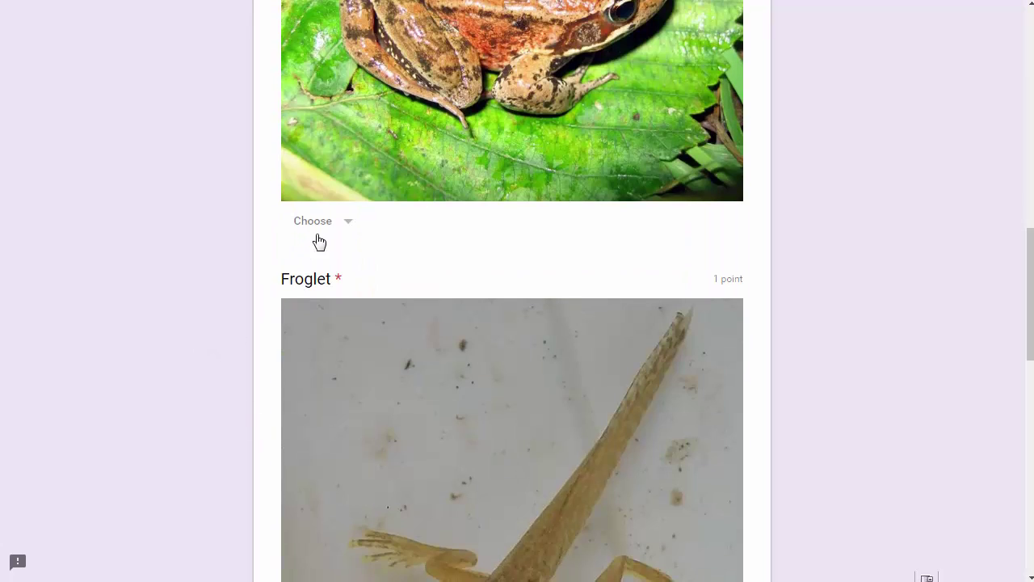
click(320, 228)
click(302, 373)
scroll(209, 327, down, 4)
scroll(209, 327, down, 3)
click(324, 180)
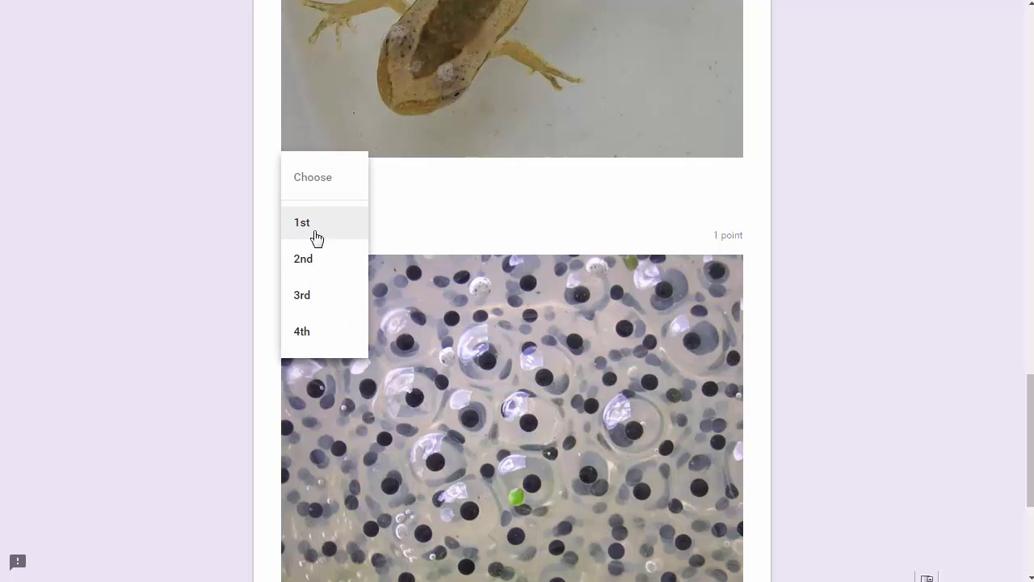
click(319, 306)
scroll(213, 267, down, 5)
click(318, 351)
click(302, 390)
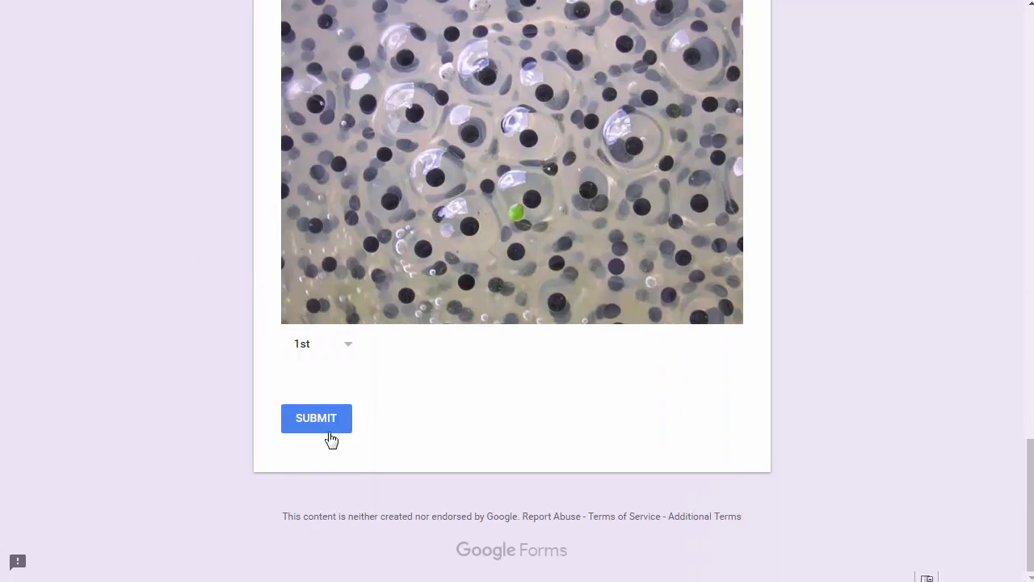
click(333, 424)
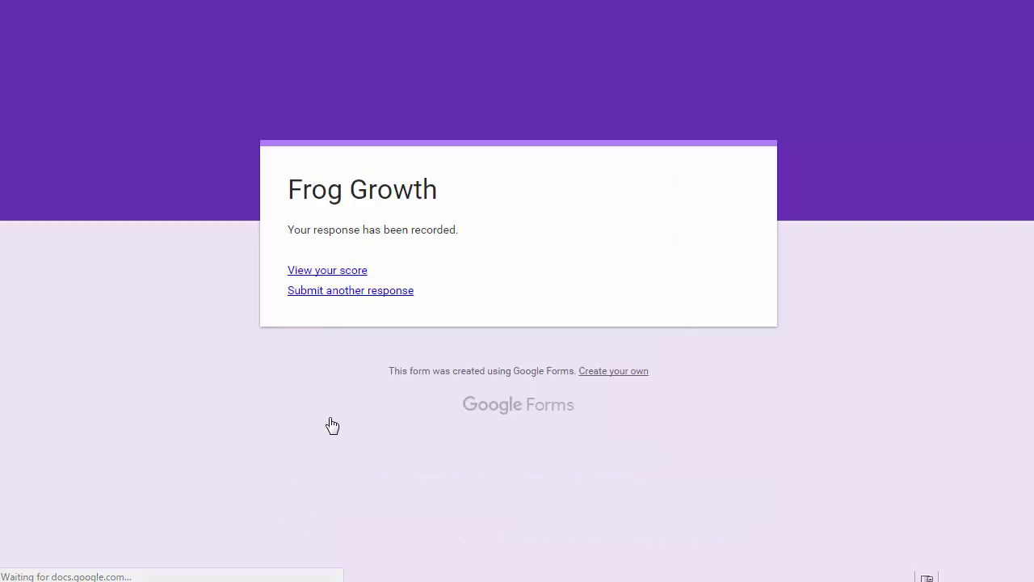
View the score page showing 4/4 and look over each graded answer
click(304, 271)
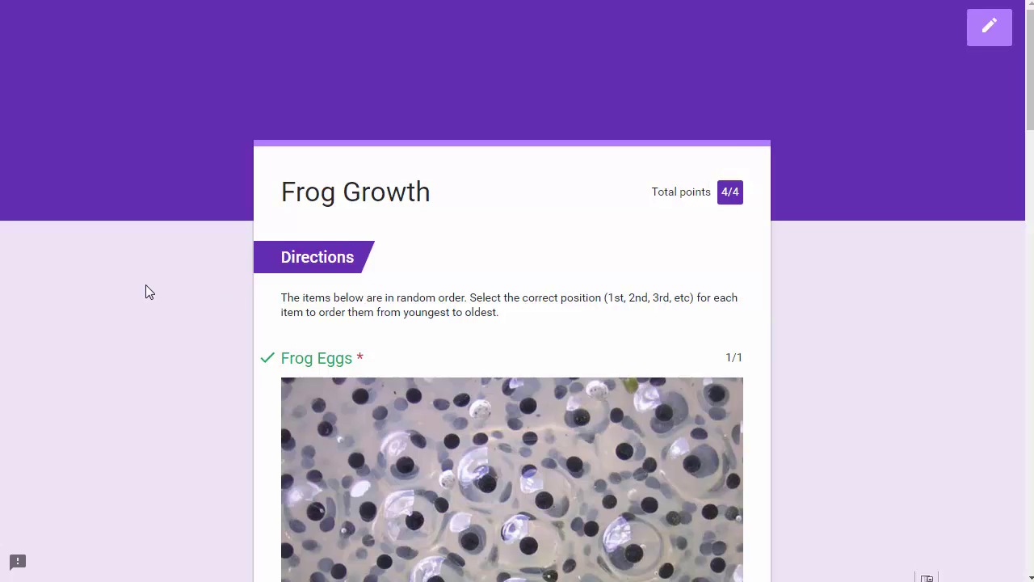
scroll(145, 291, down, 19)
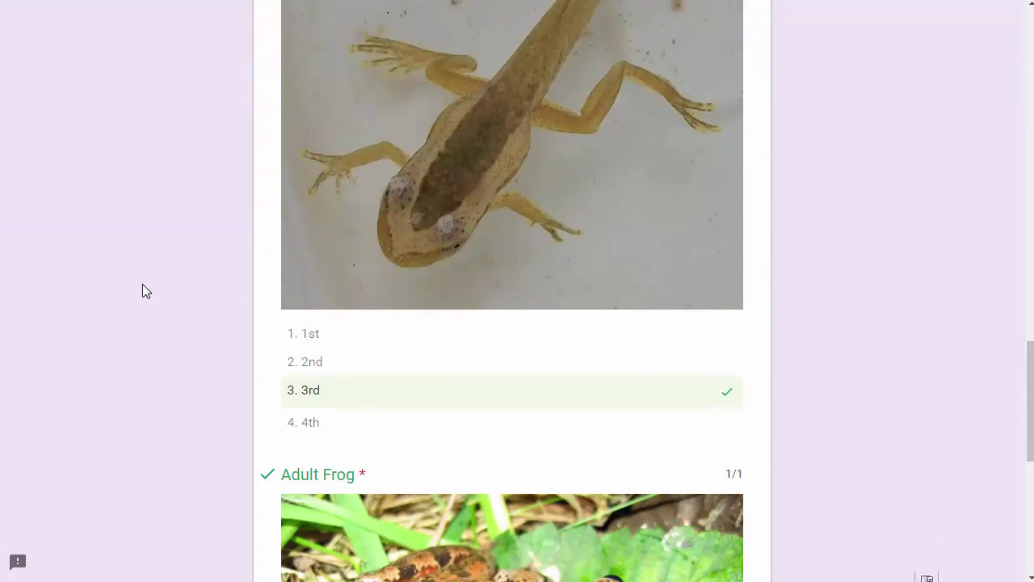
scroll(143, 283, down, 5)
scroll(144, 279, up, 20)
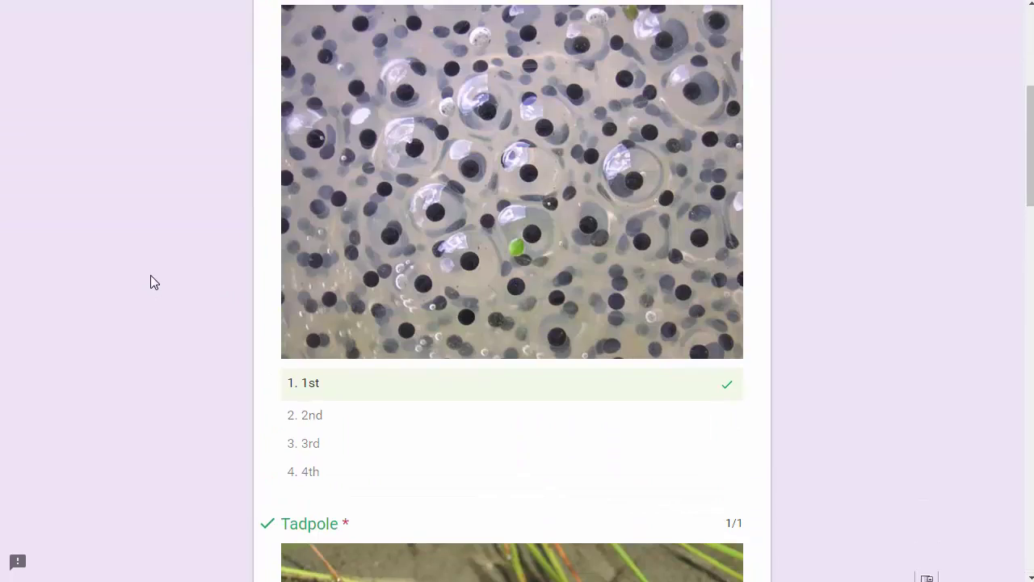
scroll(155, 258, up, 4)
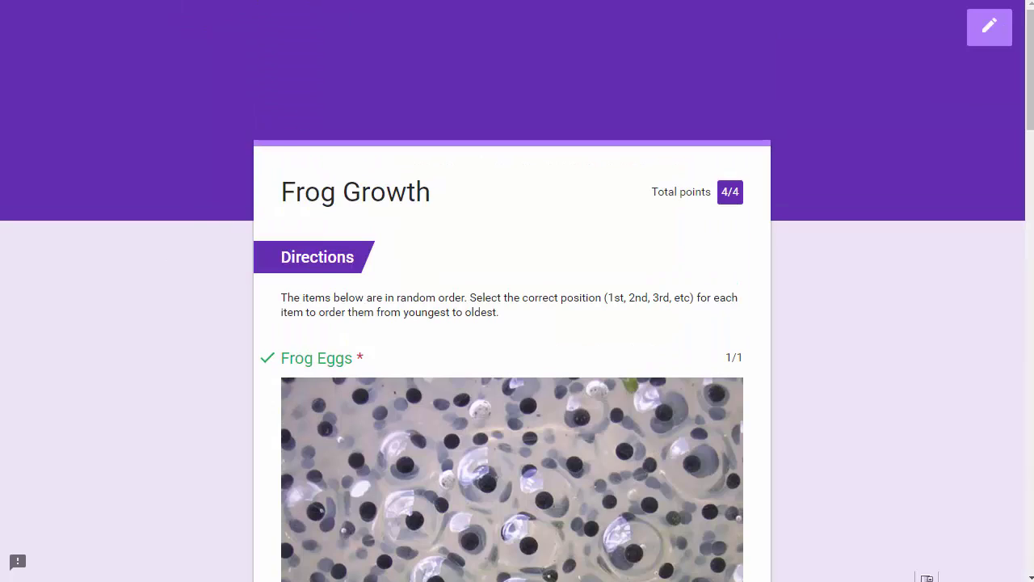
Close the score tab and open the bottom Adult Frog question for editing
key(ctrl+w)
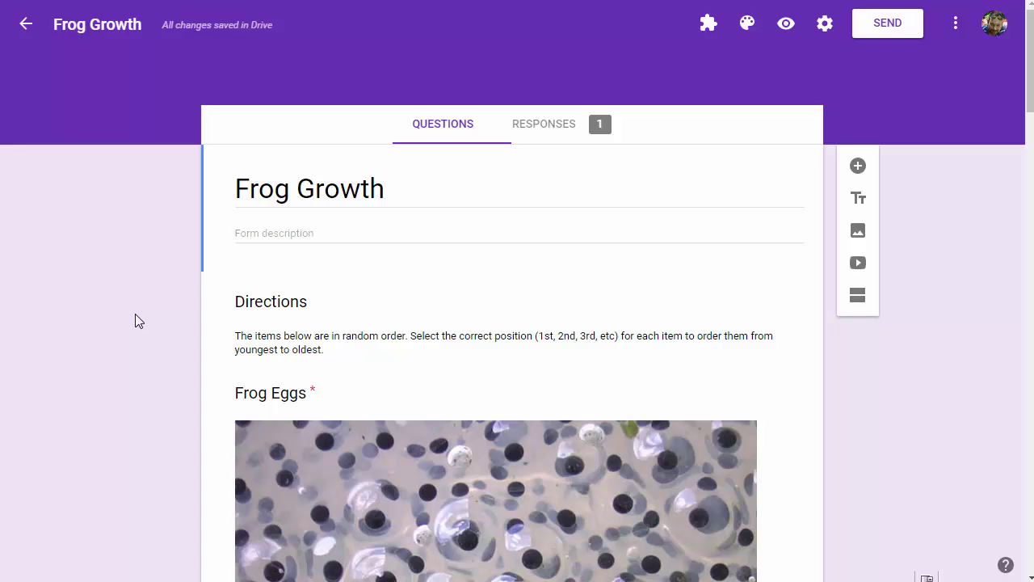
scroll(135, 323, down, 10)
scroll(179, 347, down, 15)
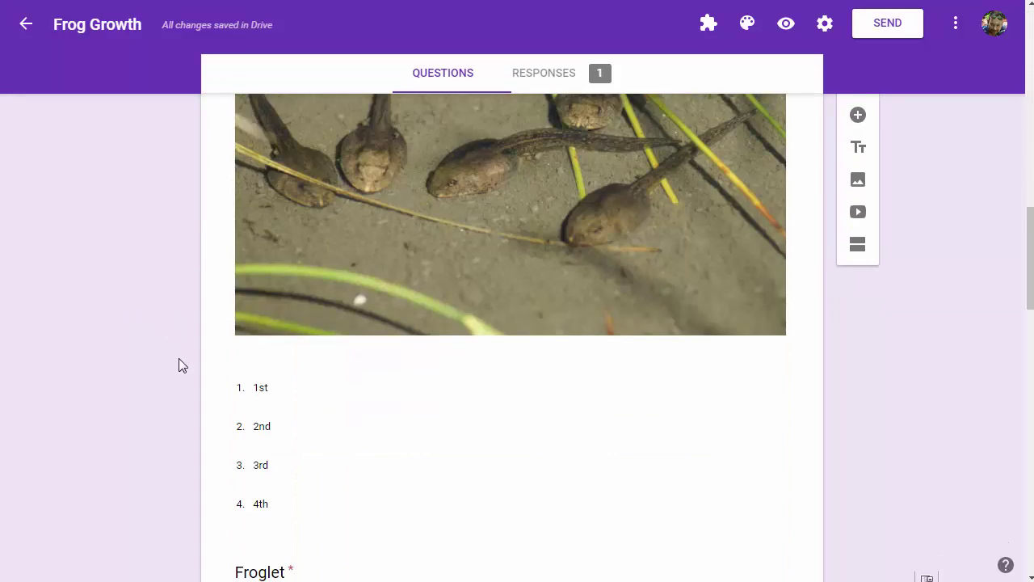
scroll(180, 358, down, 5)
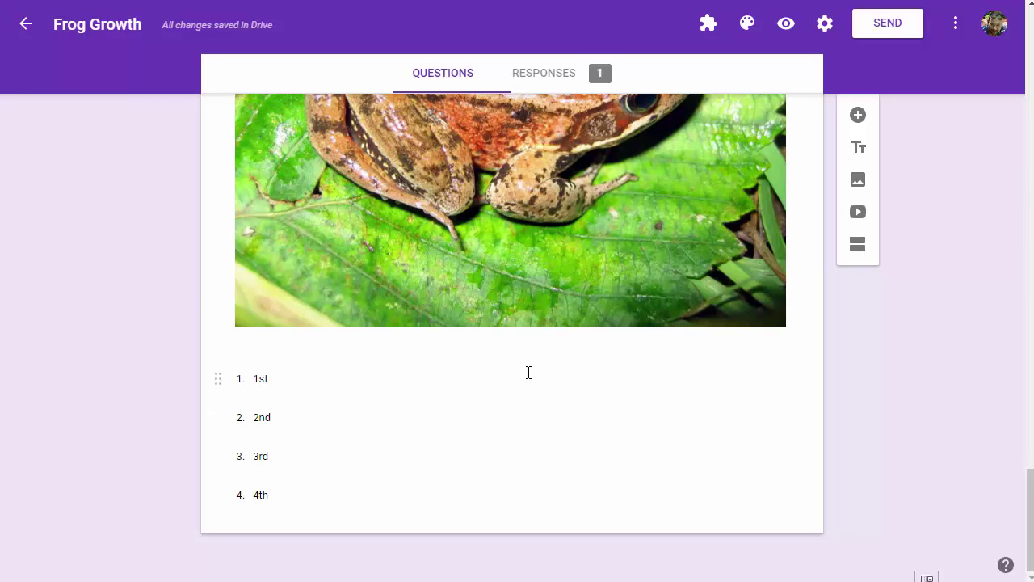
click(470, 387)
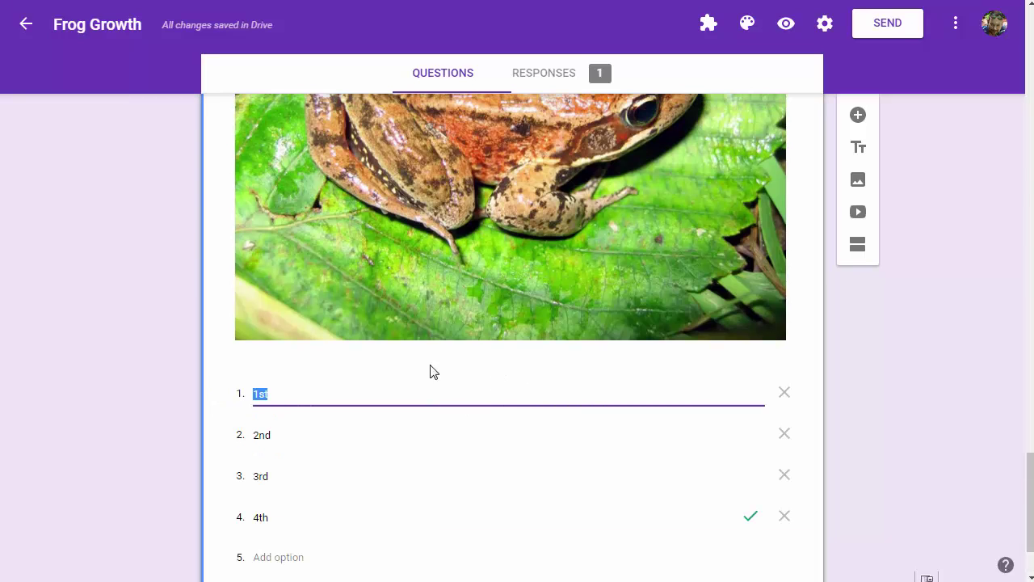
scroll(474, 395, down, 2)
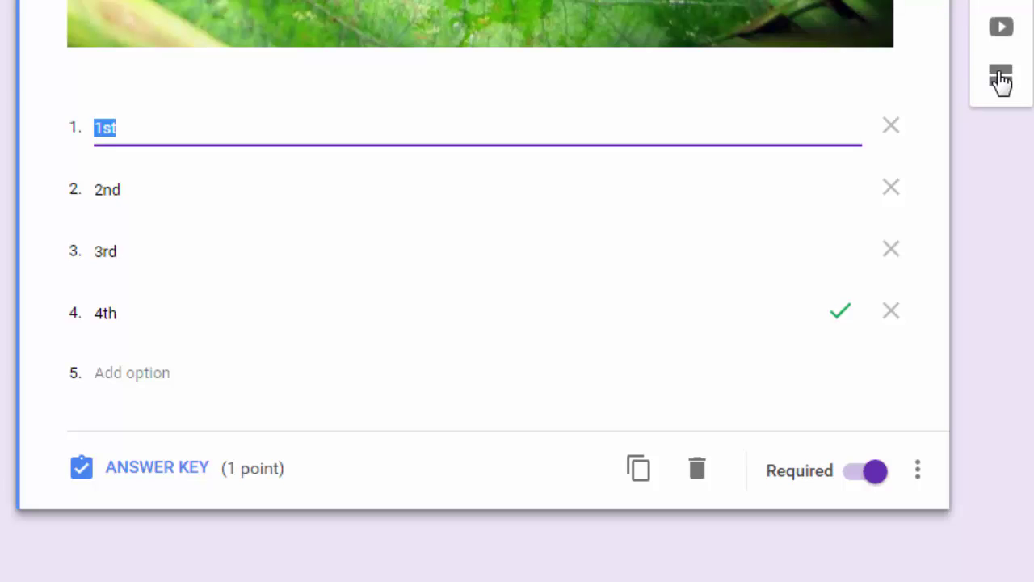
Insert a new section after the Adult Frog question, then return to the form's top
click(1000, 80)
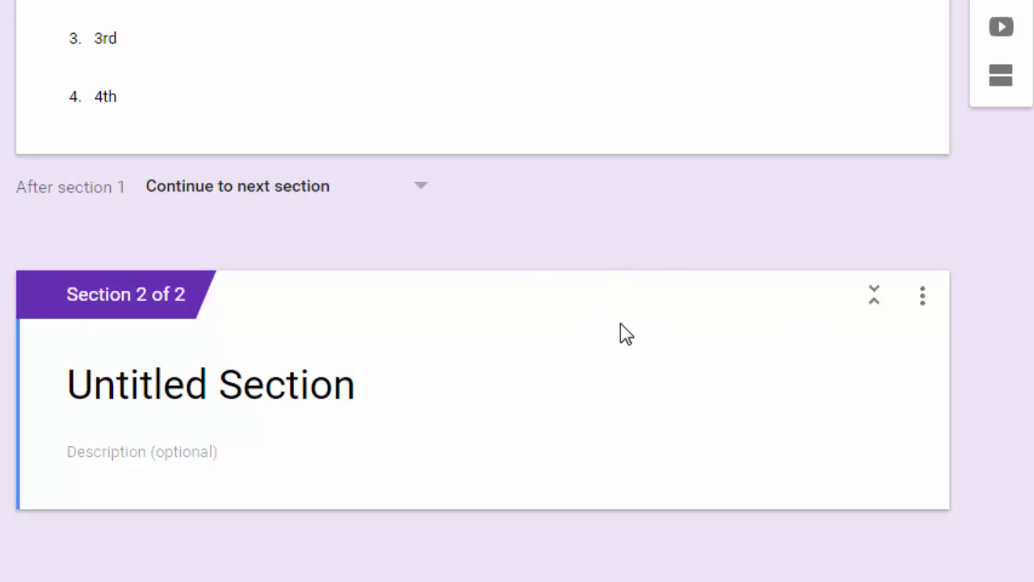
scroll(627, 333, up, 15)
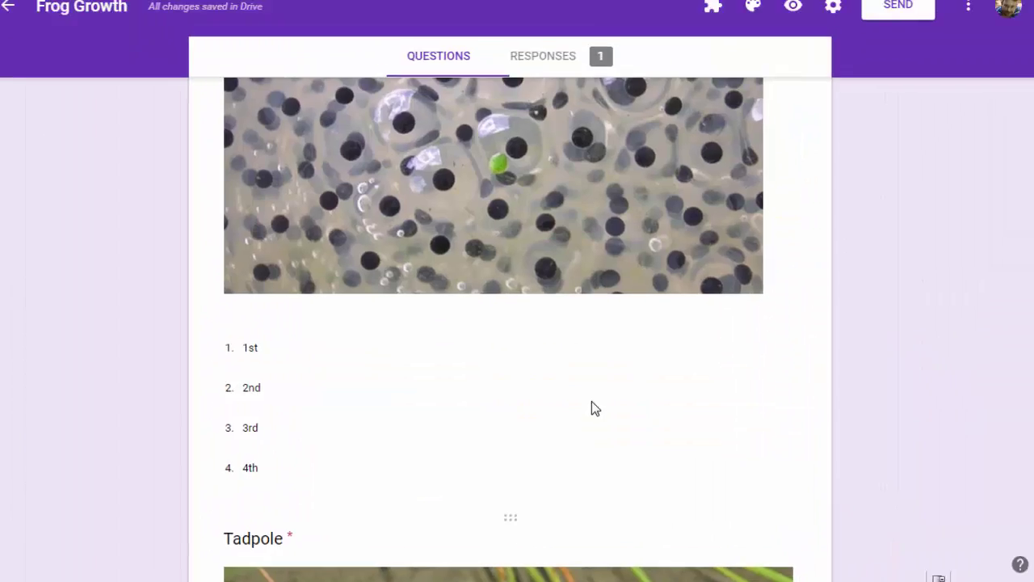
scroll(590, 412, up, 6)
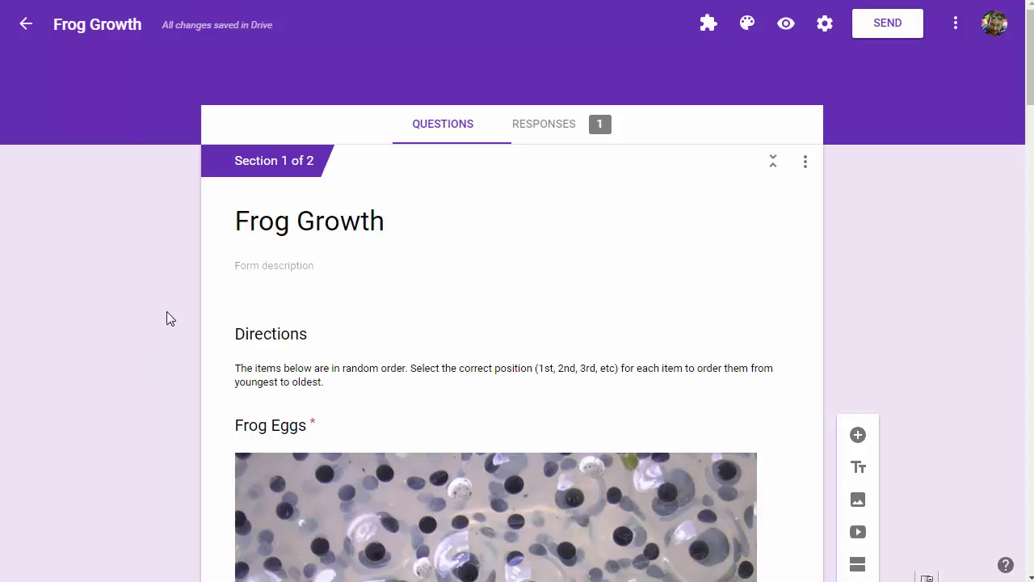
Scroll up and down through the finished two-section Frog Growth form to review it
scroll(133, 394, down, 6)
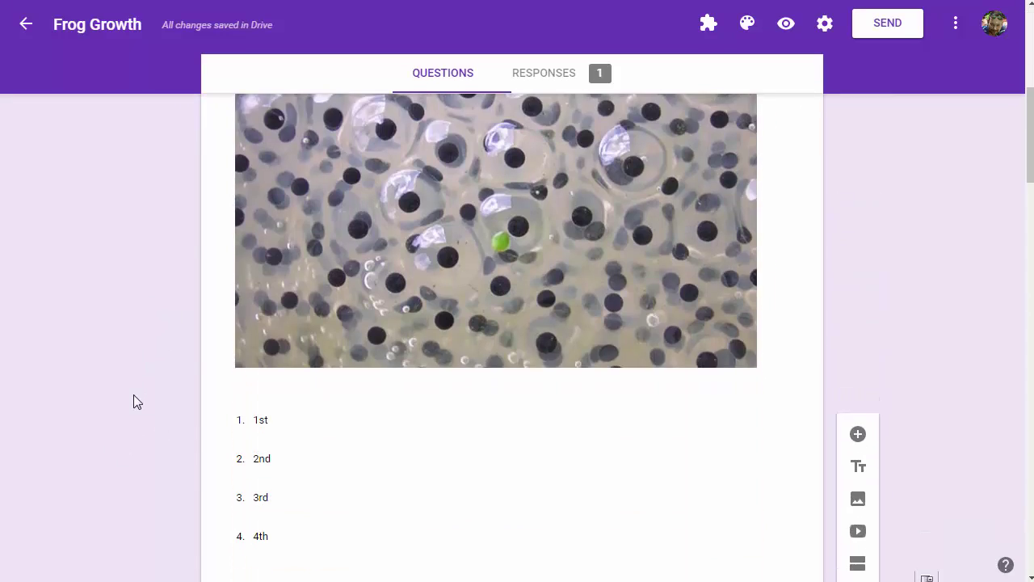
scroll(134, 394, up, 4)
scroll(134, 394, up, 2)
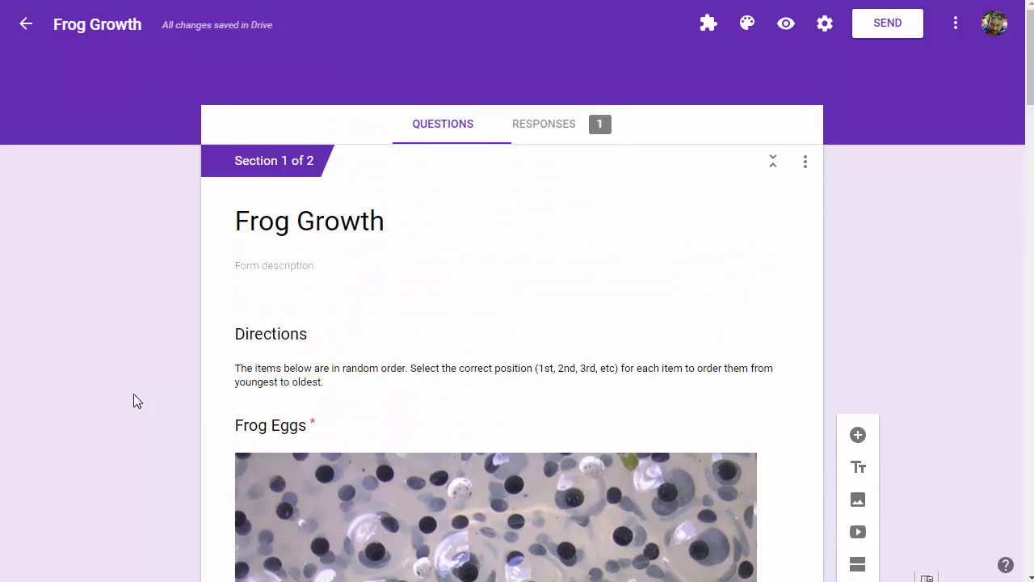
scroll(133, 394, down, 5)
scroll(582, 380, down, 3)
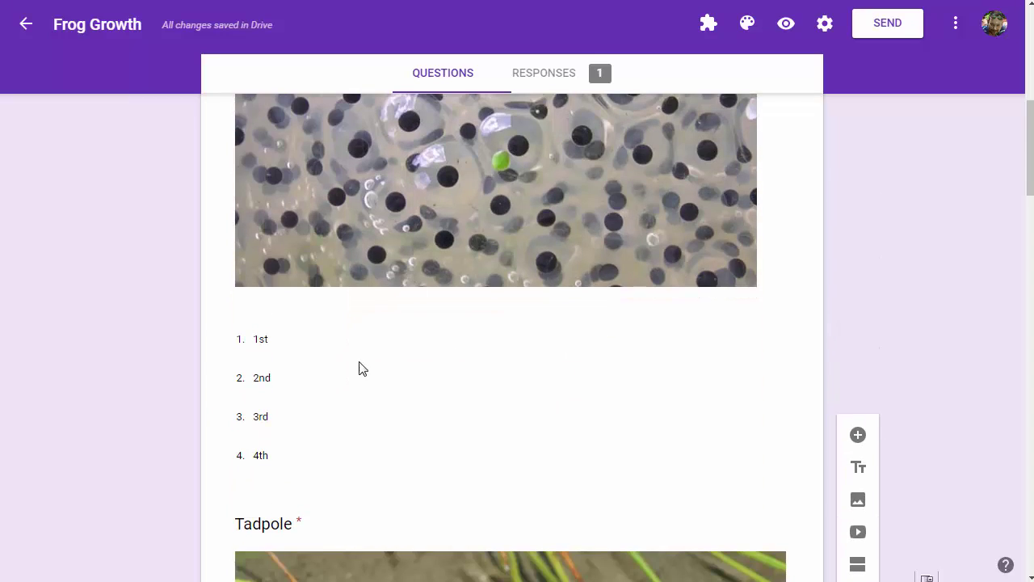
scroll(127, 338, up, 4)
scroll(127, 338, up, 3)
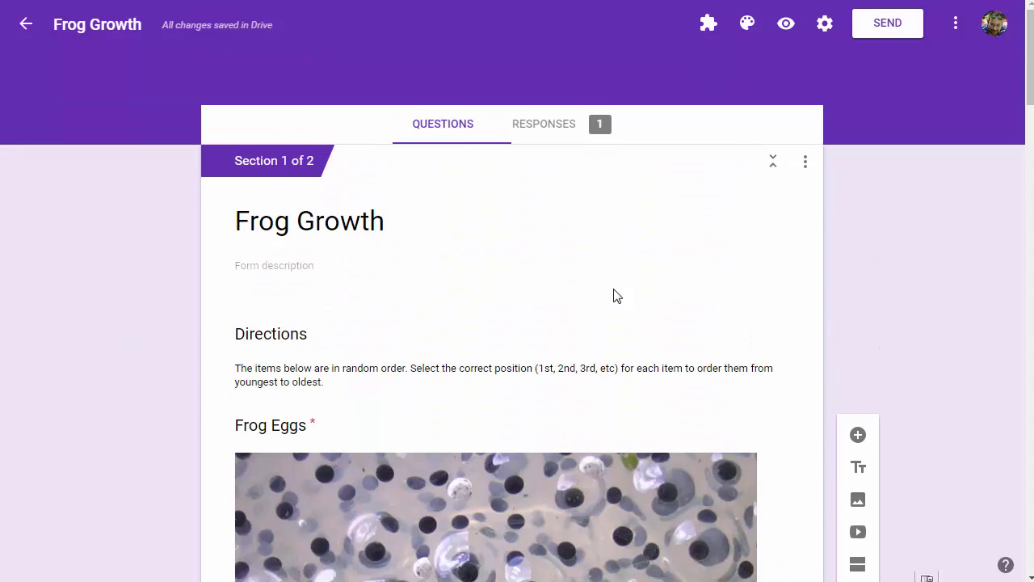
scroll(243, 416, down, 3)
scroll(218, 404, down, 3)
scroll(217, 388, up, 6)
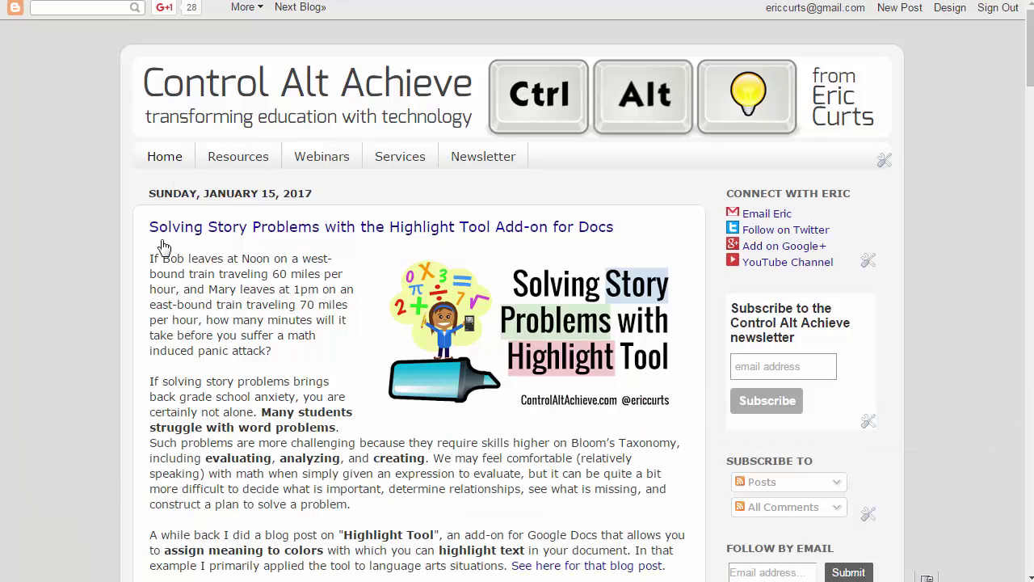
scroll(174, 267, down, 3)
scroll(180, 320, up, 3)
click(249, 159)
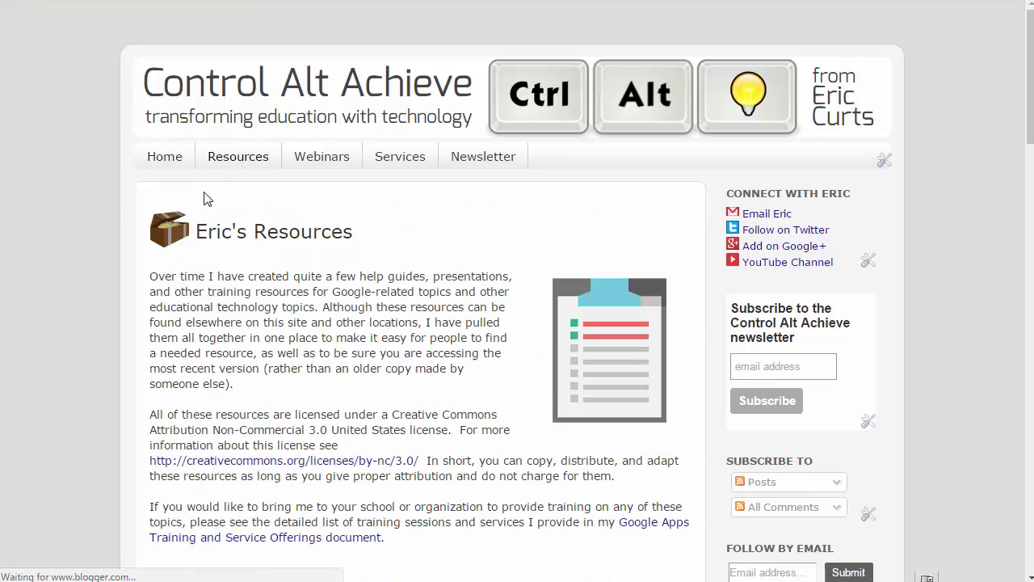
scroll(81, 295, down, 4)
scroll(82, 292, down, 3)
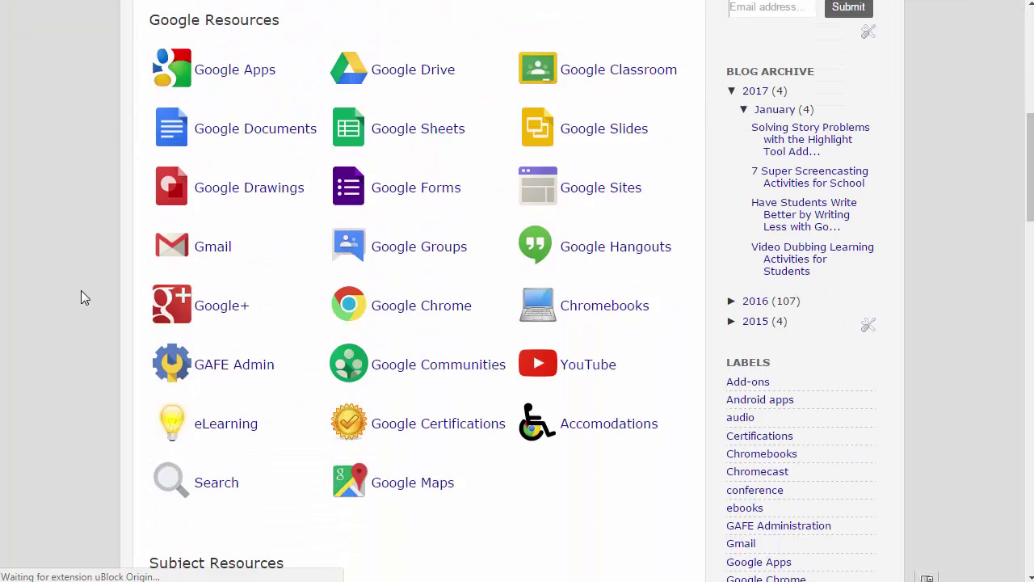
scroll(81, 300, down, 4)
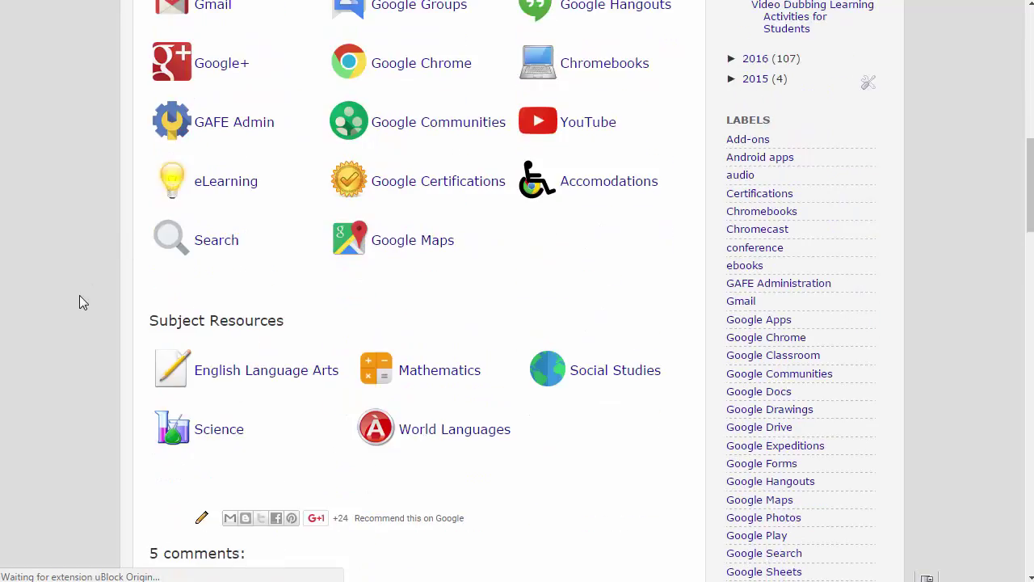
scroll(215, 293, up, 10)
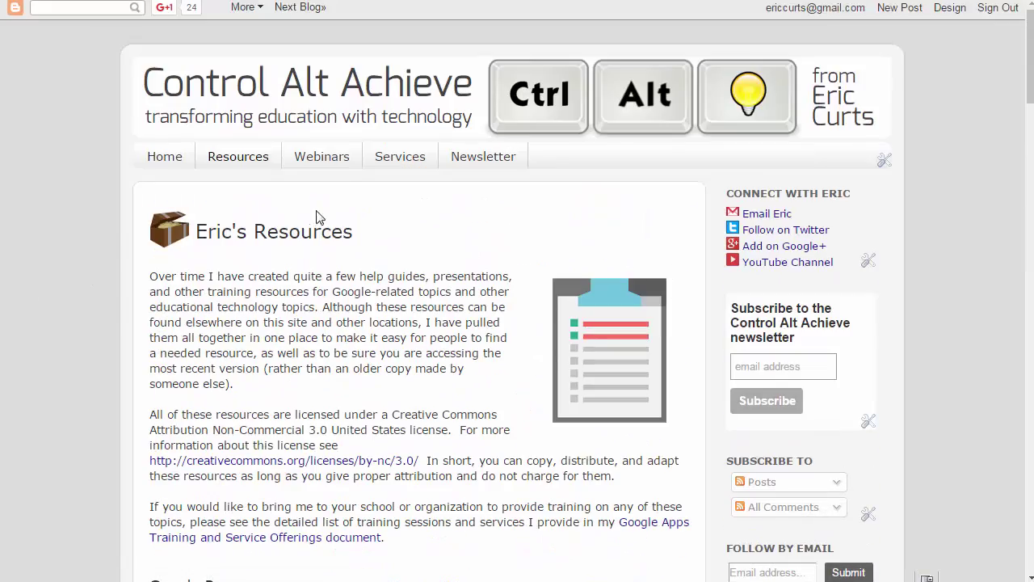
click(339, 161)
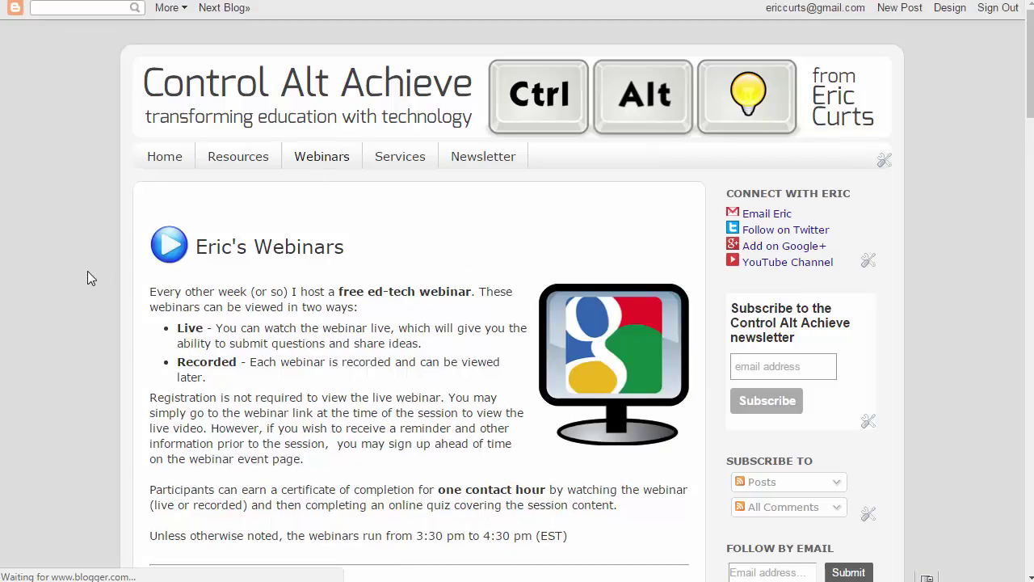
scroll(88, 270, down, 10)
scroll(62, 274, down, 5)
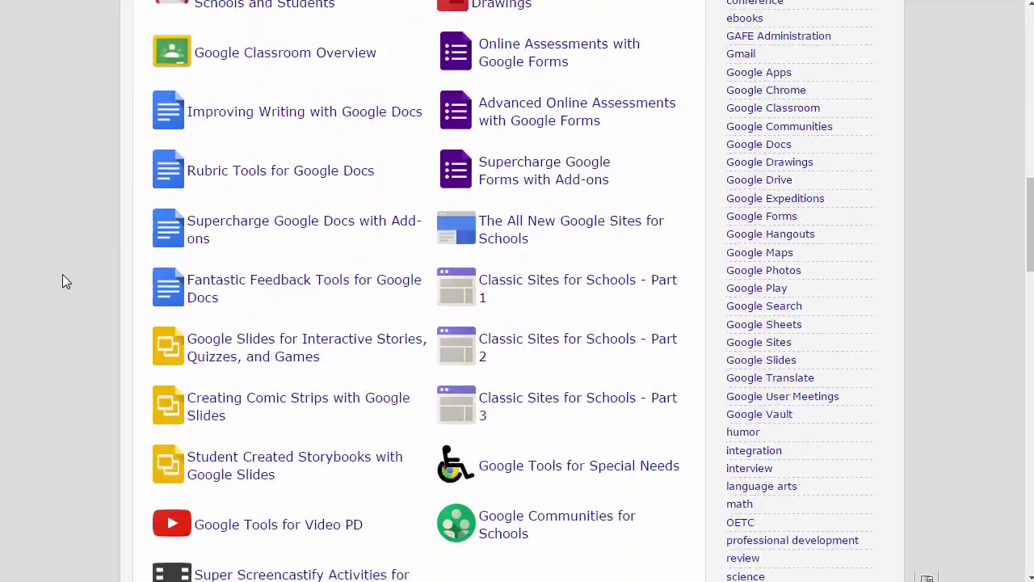
scroll(62, 274, up, 12)
scroll(61, 281, up, 1)
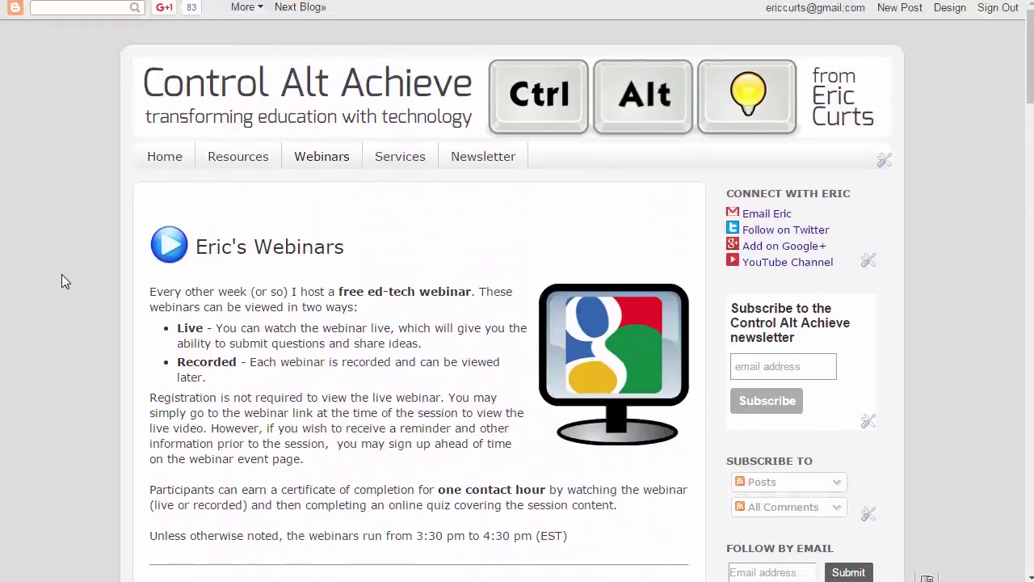
click(490, 162)
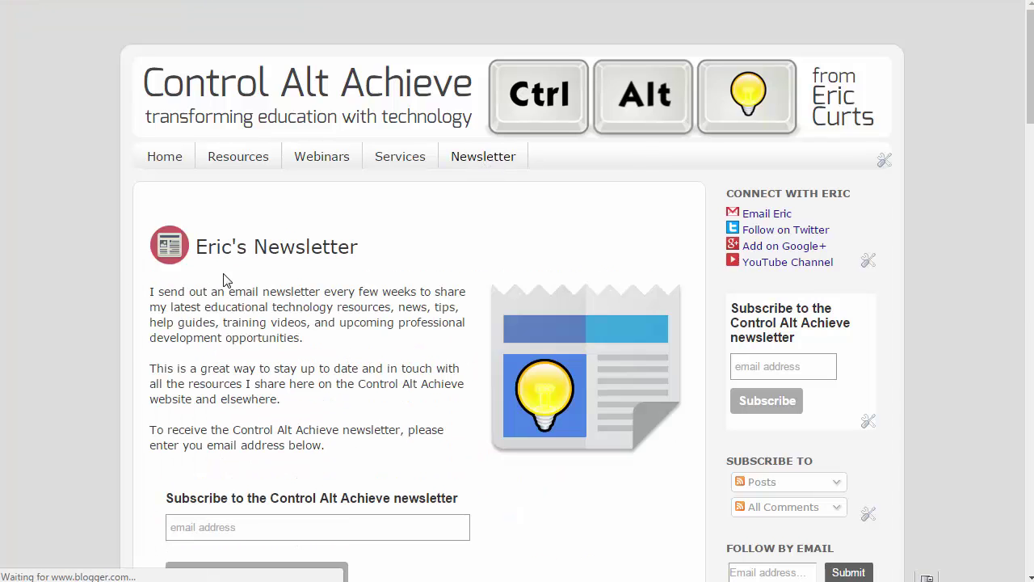
scroll(95, 316, down, 2)
scroll(95, 311, up, 2)
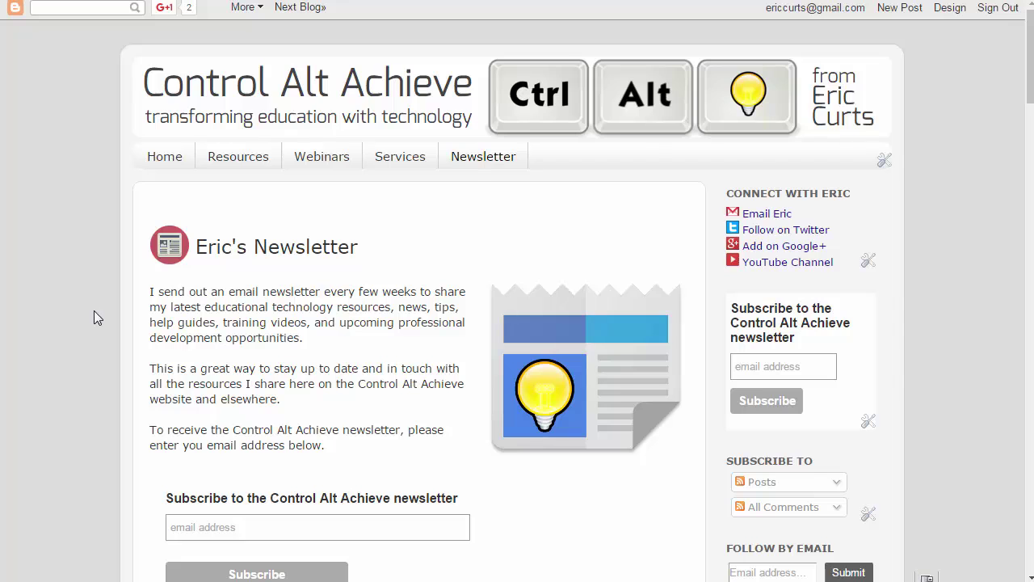
click(163, 159)
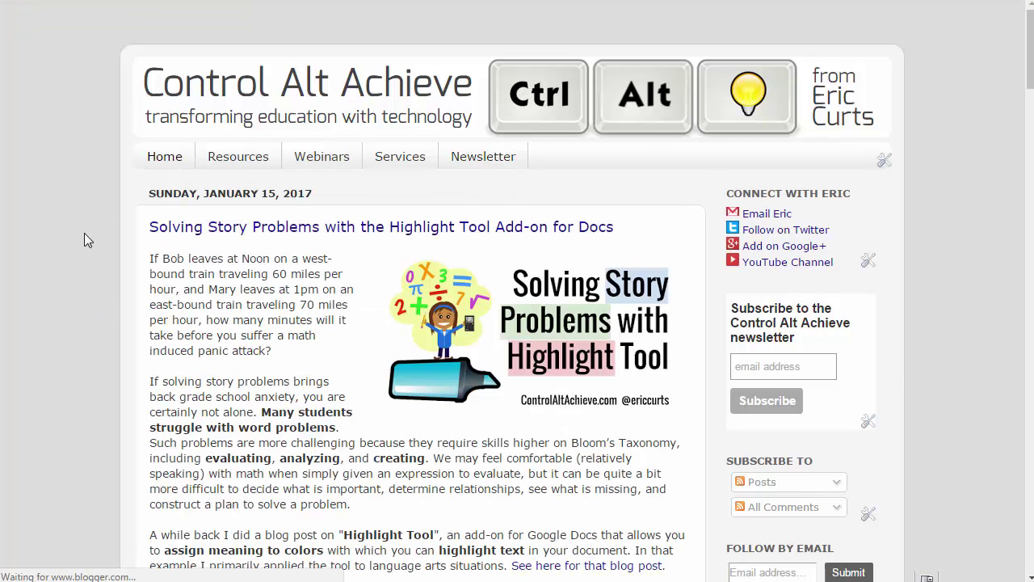